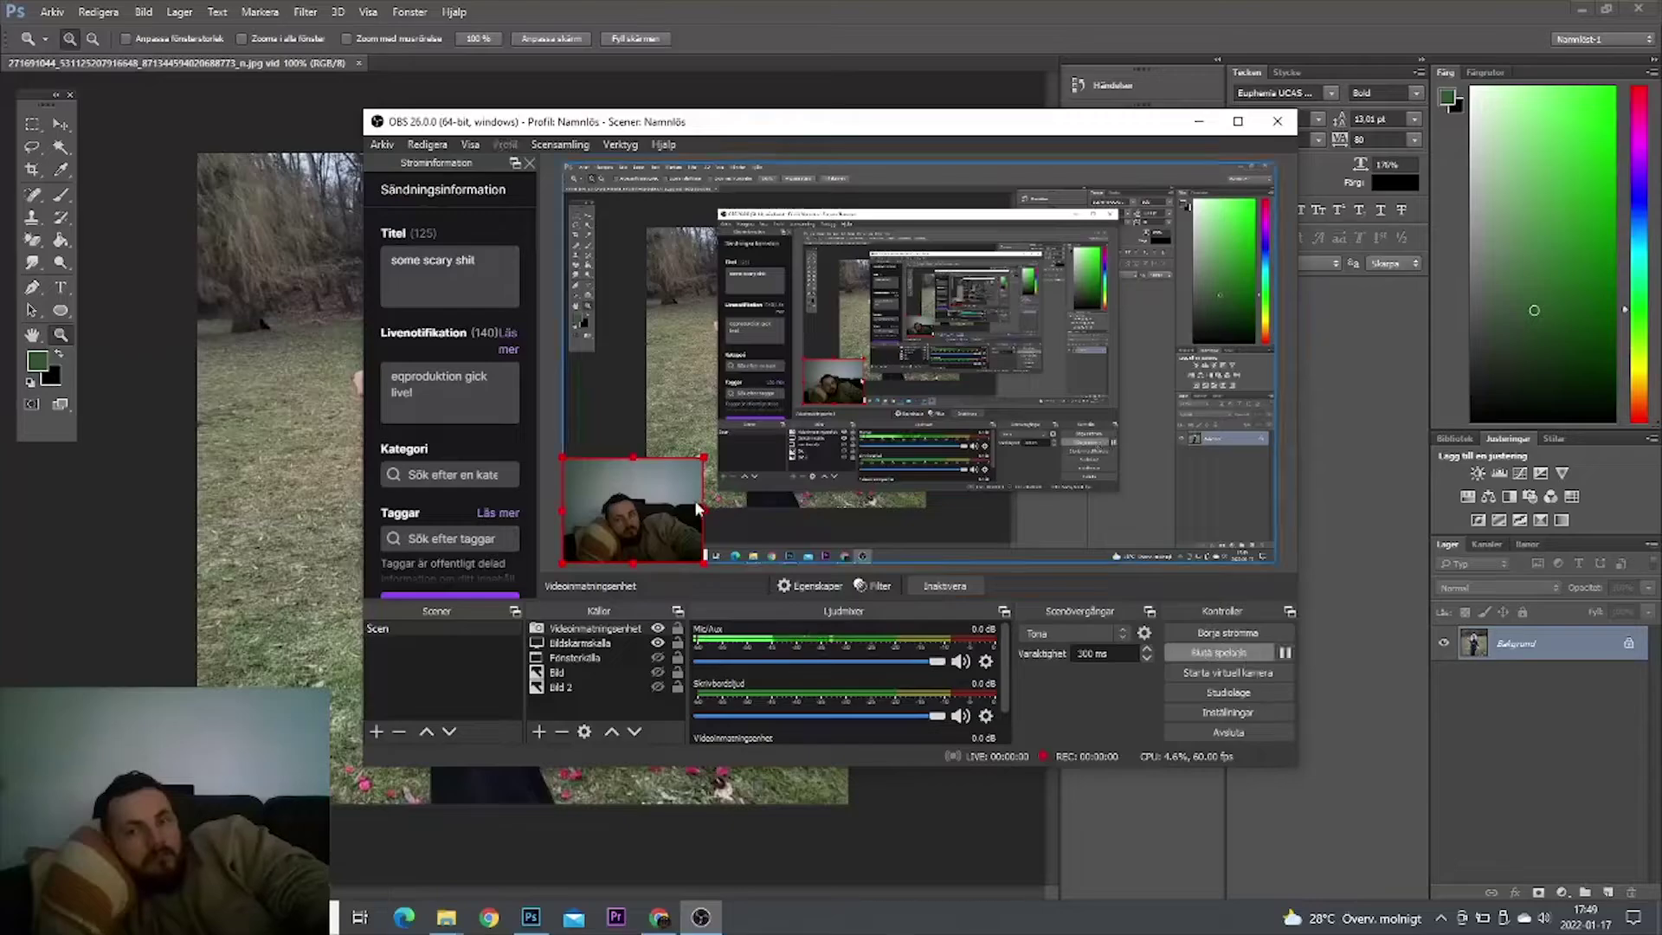
# - Enlarge the webcam source in the OBS scene, then minimize OBS to reveal the Photoshop photo
pyautogui.moveTo(704, 456); pyautogui.dragTo(951, 319)
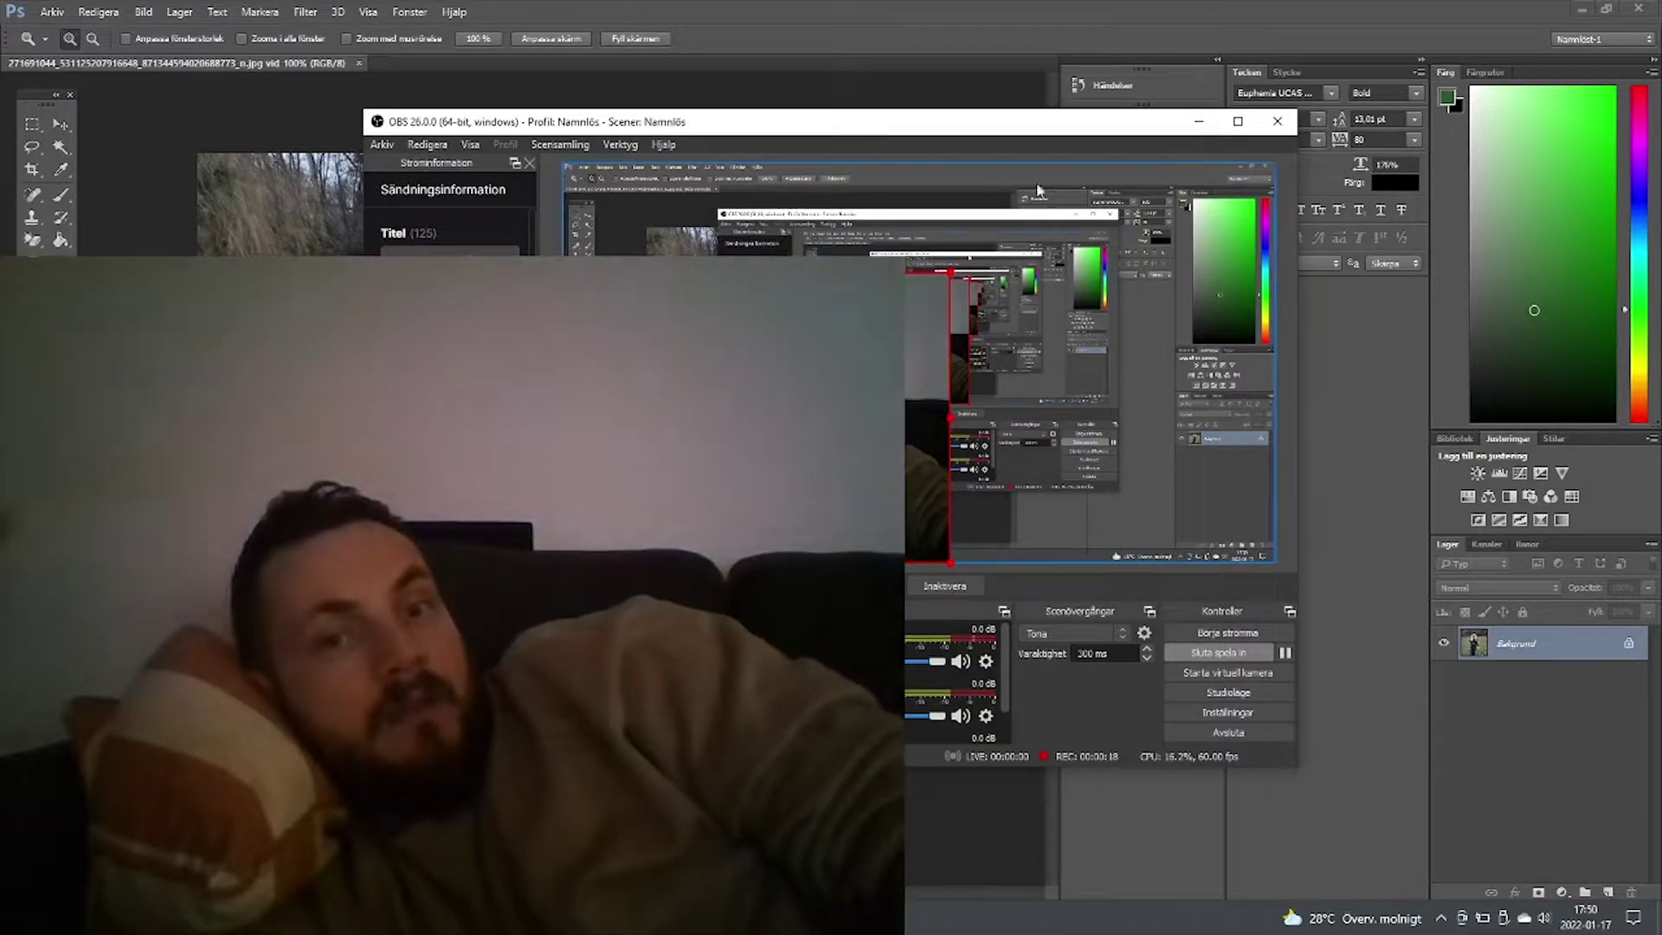
pyautogui.click(1211, 126)
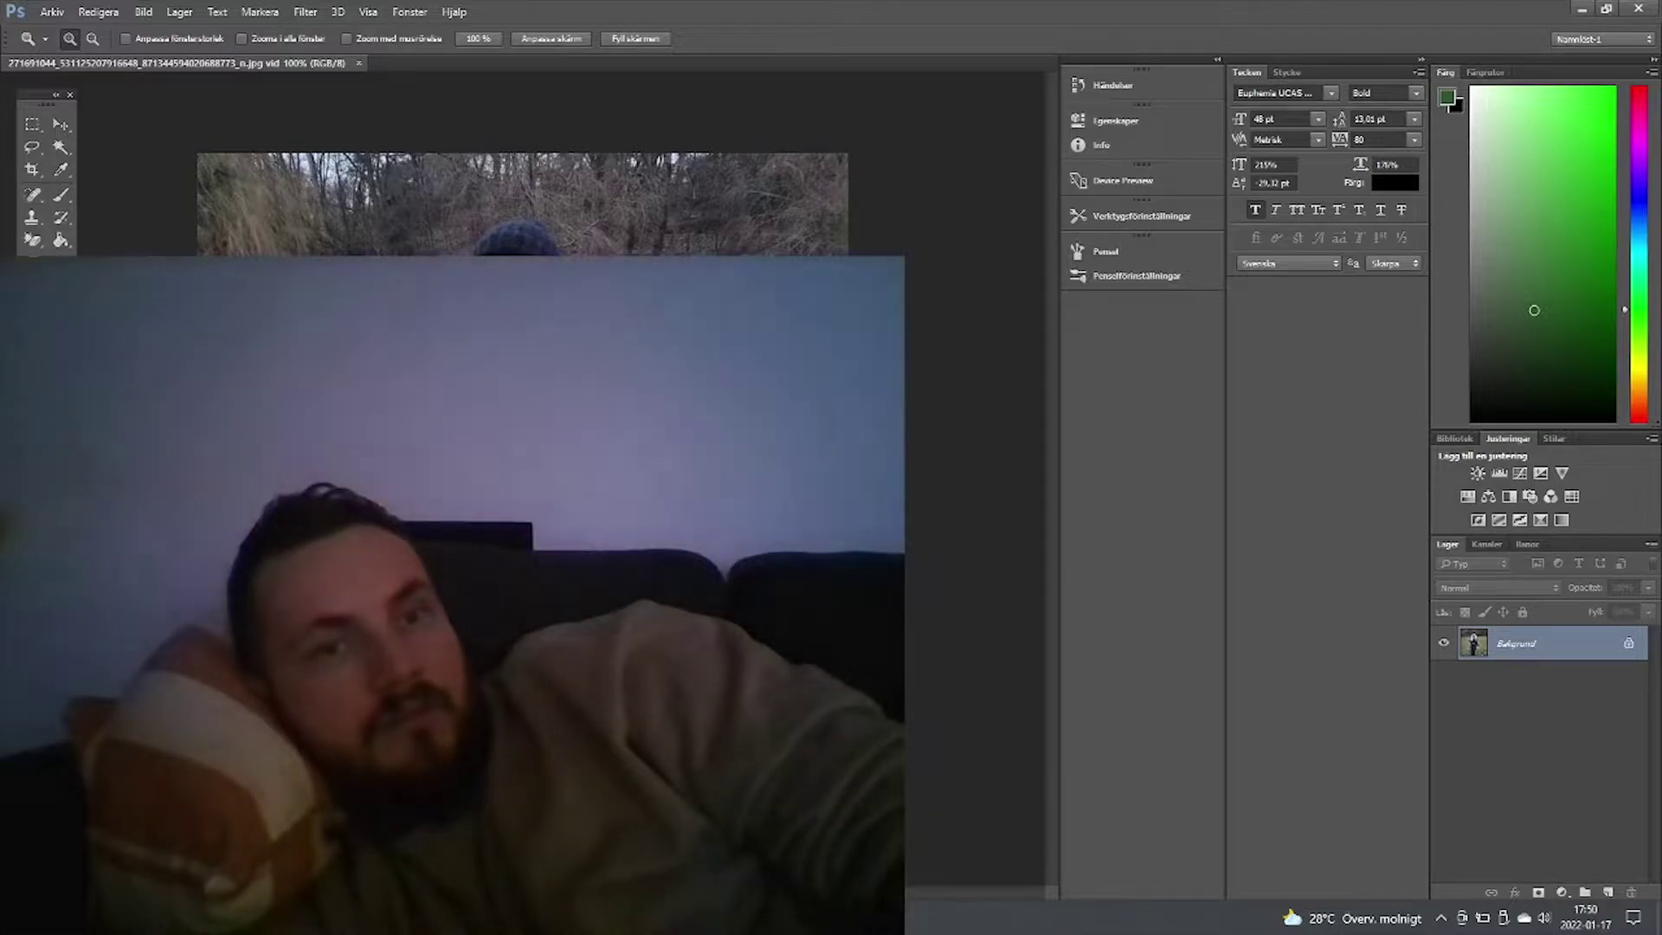
# - Zoom in and out on the woman's blood-streaked face, settling around 200%
pyautogui.click(502, 286)
pyautogui.click(502, 285)
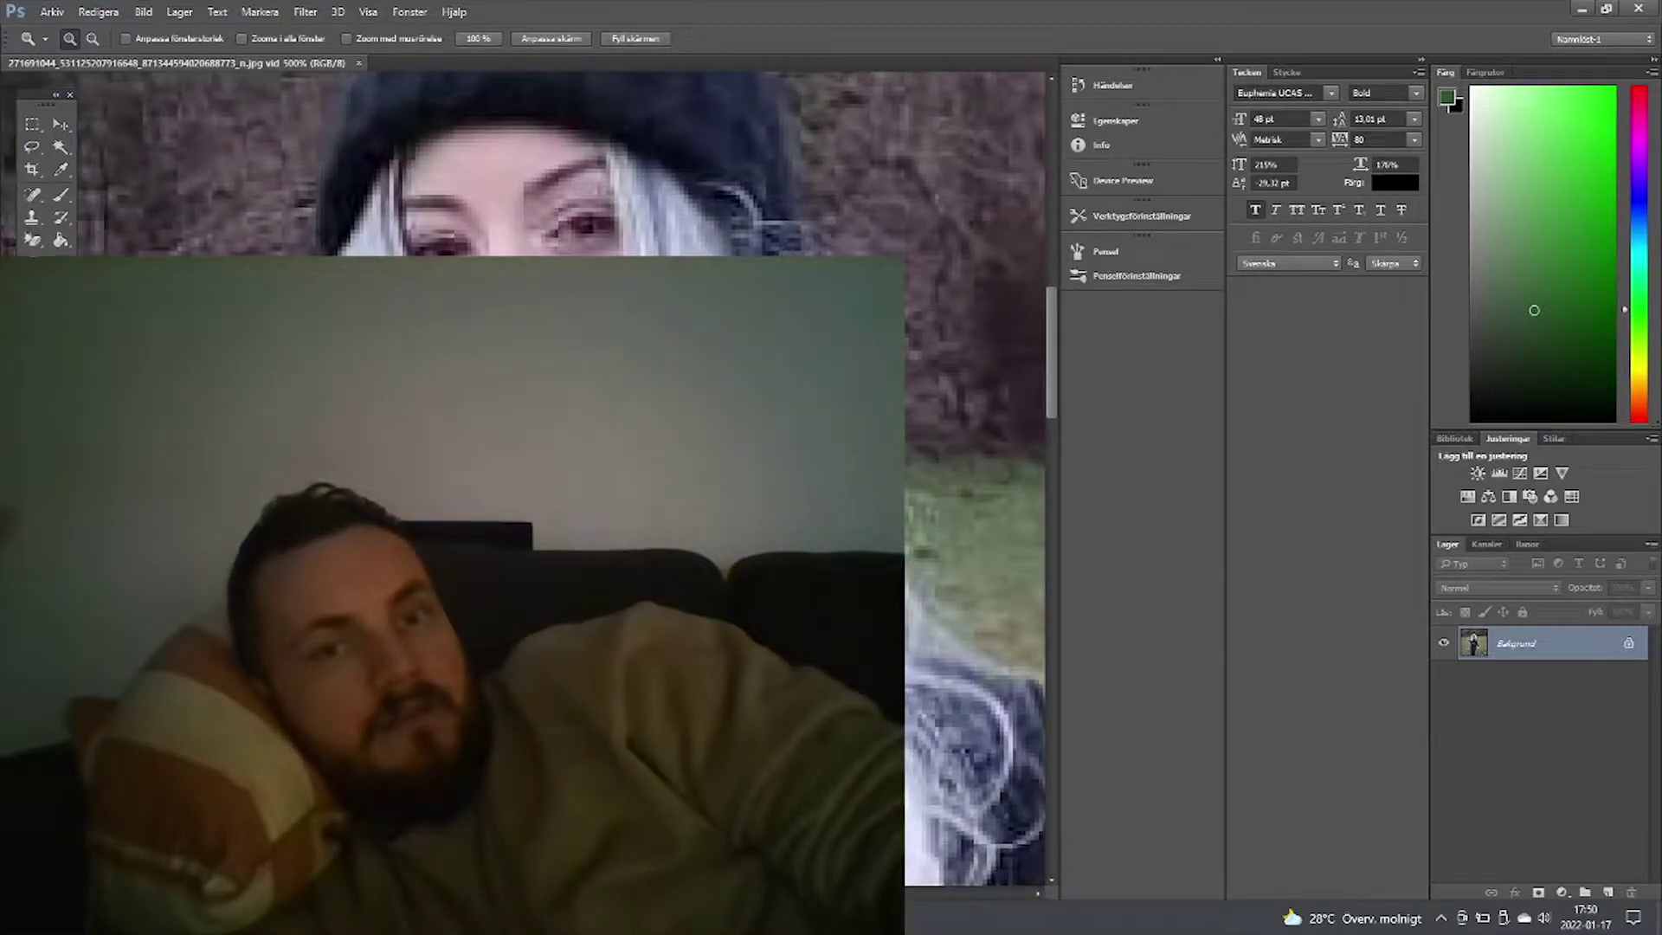
pyautogui.click(818, 458)
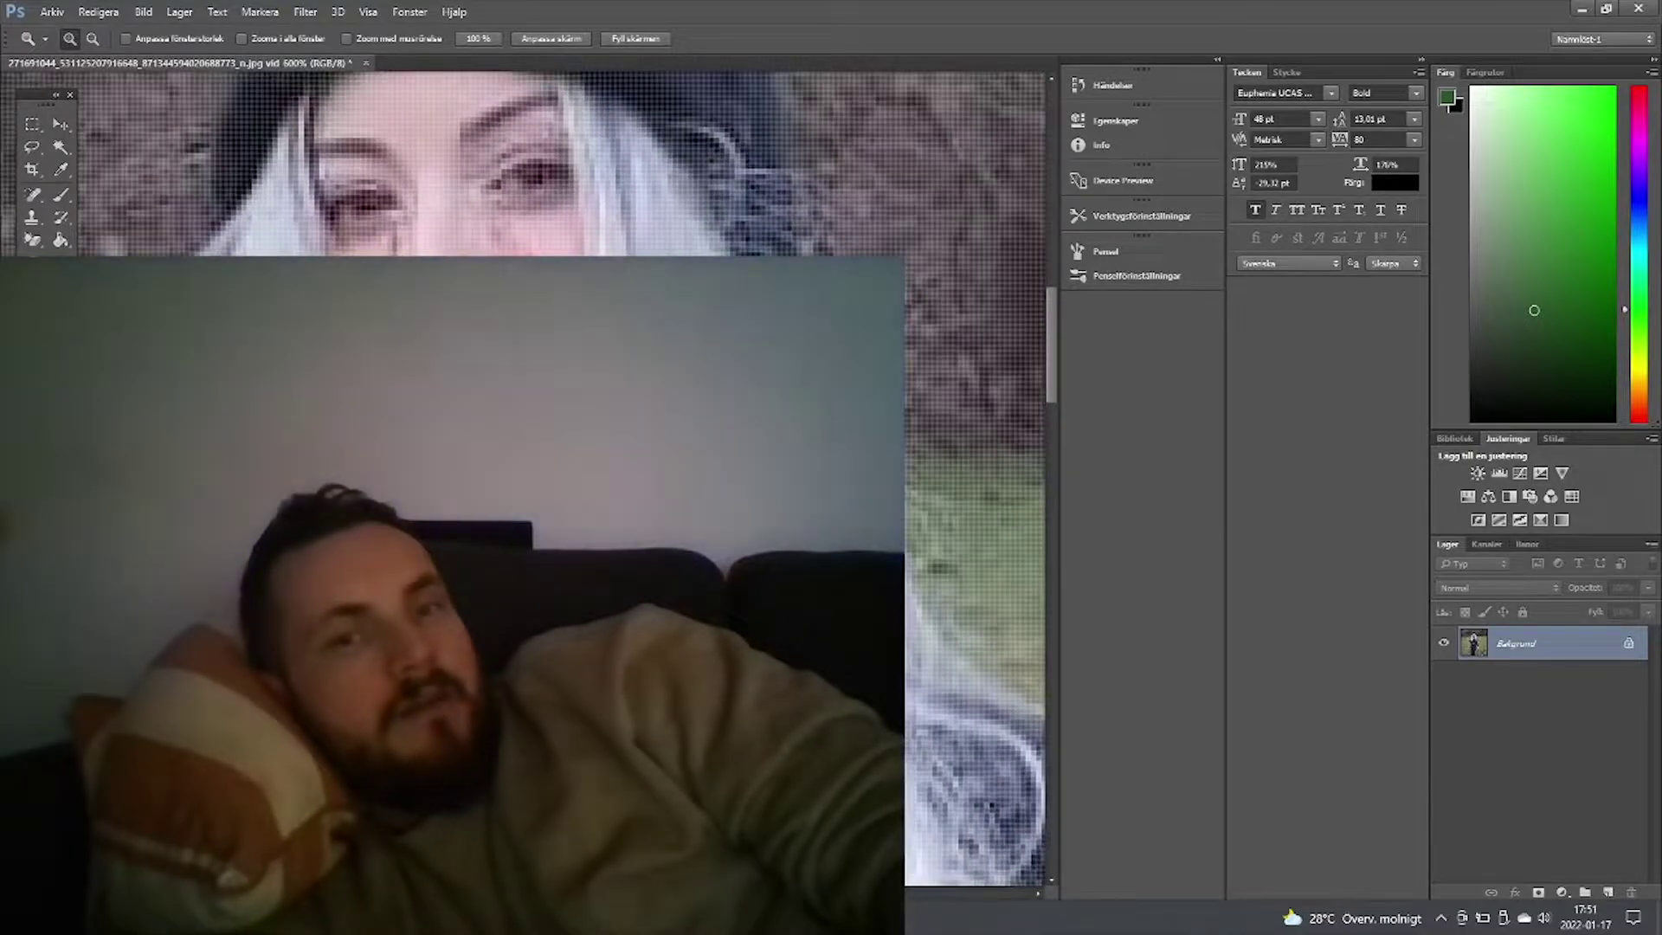
pyautogui.hotkey('ctrl', '-')
pyautogui.hotkey('ctrl', '-')
pyautogui.hotkey('ctrl', '-')
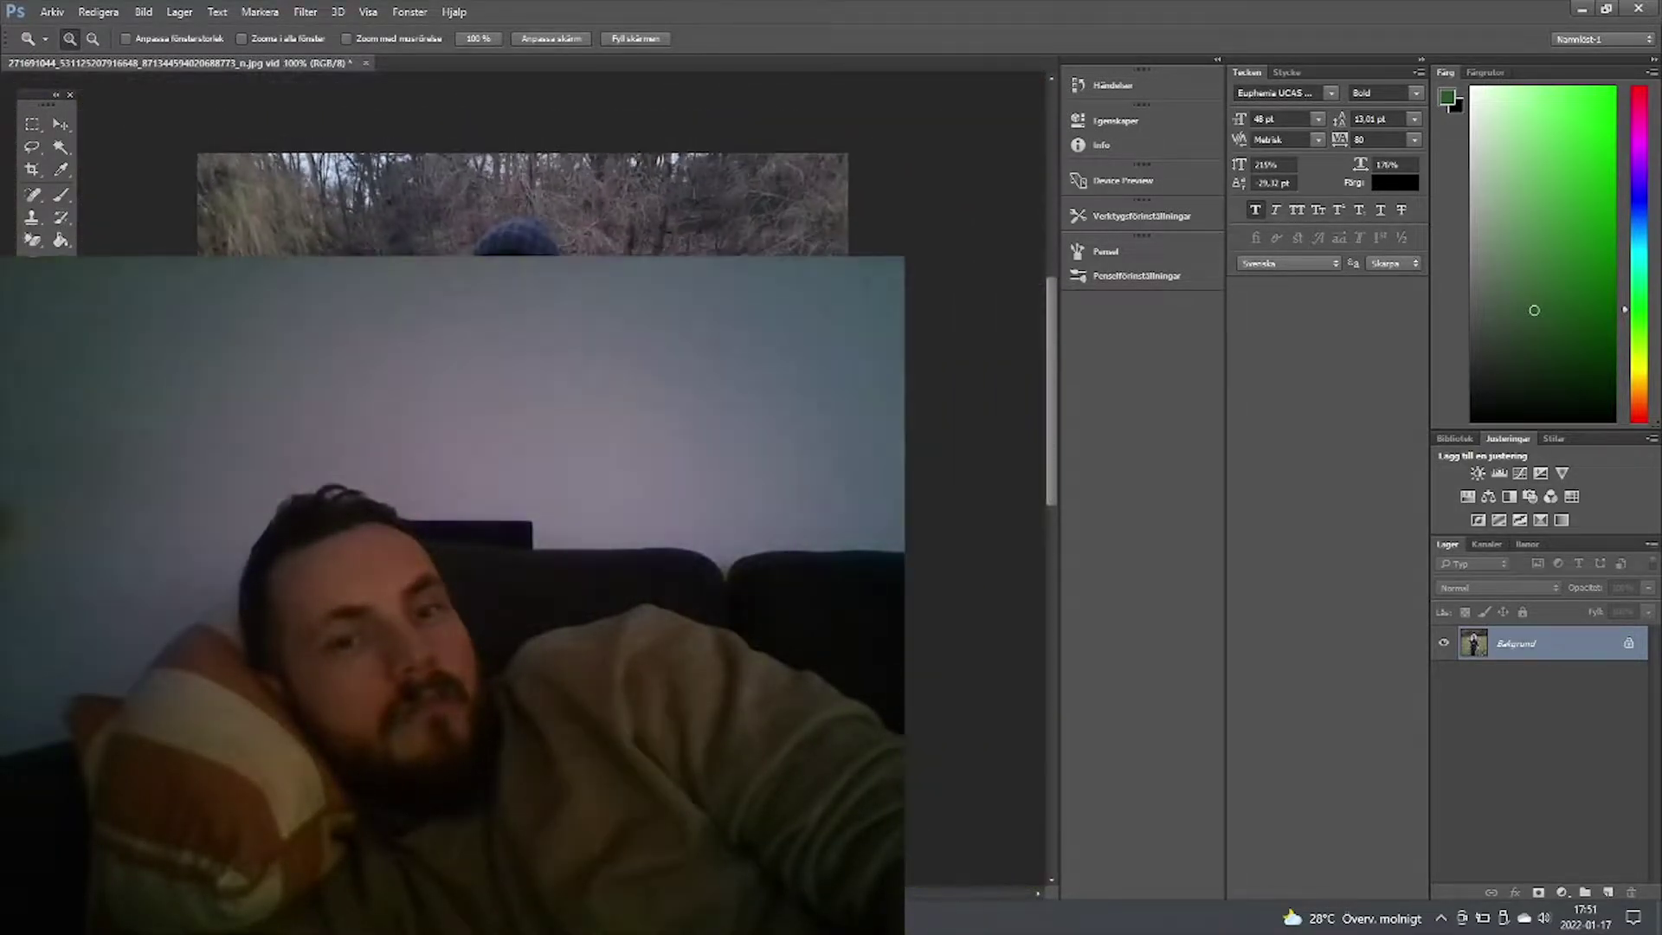
pyautogui.hotkey('ctrl', '+')
pyautogui.hotkey('ctrl', '+')
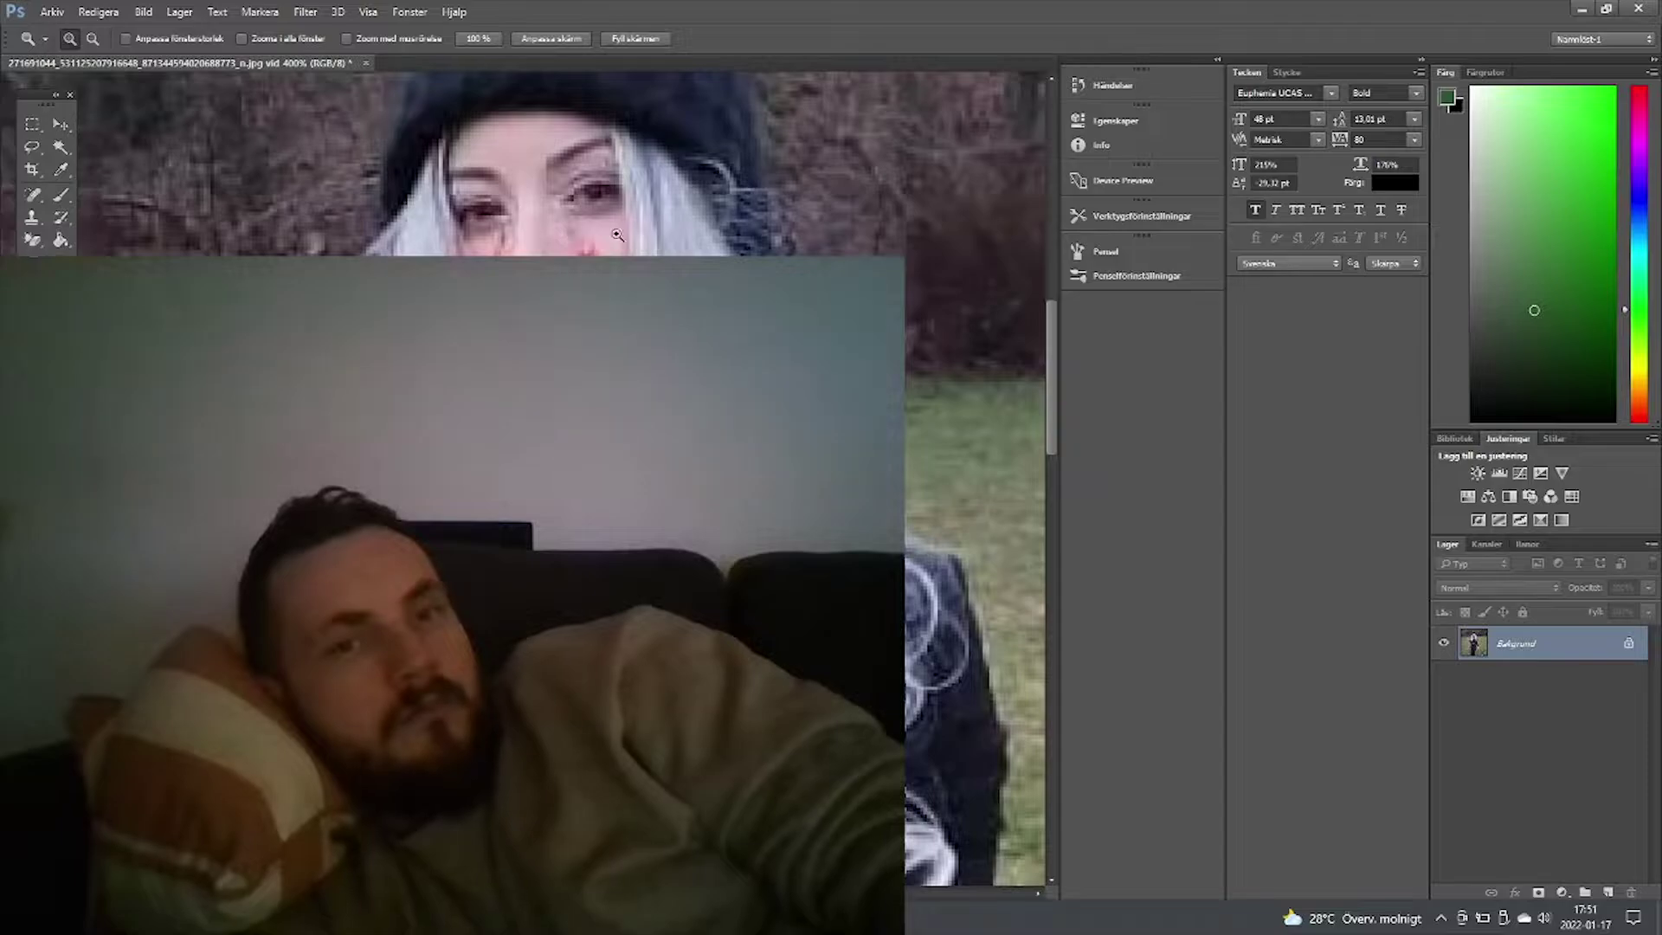
pyautogui.hotkey('ctrl', '-')
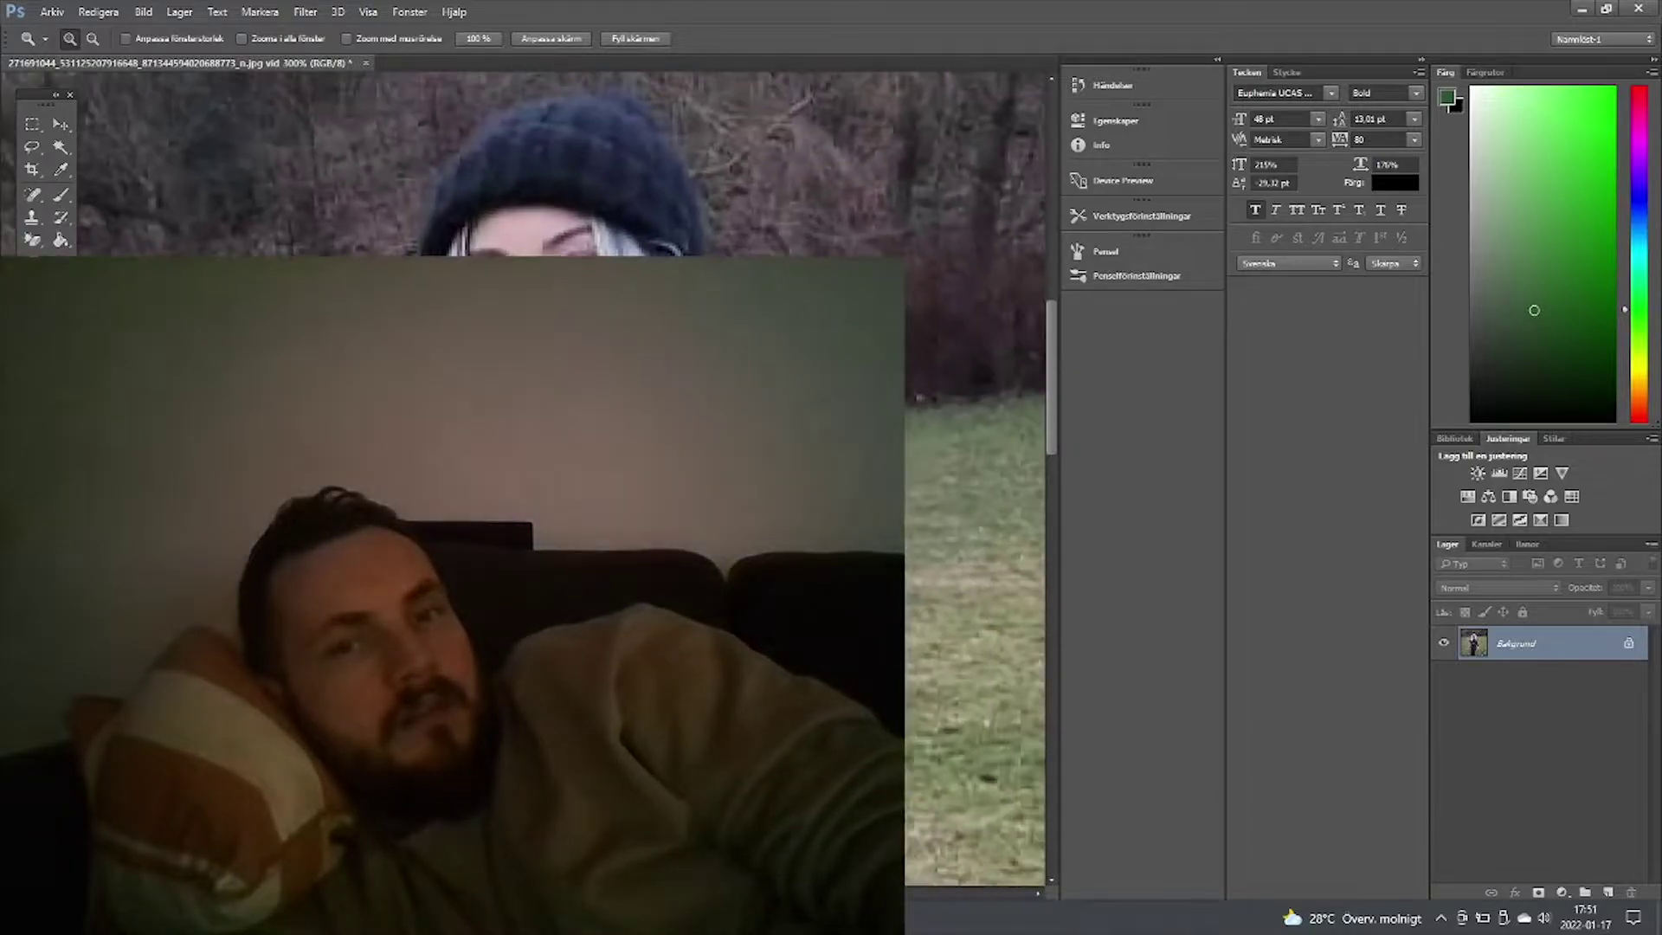
pyautogui.hotkey('ctrl', '+')
pyautogui.hotkey('ctrl', '+')
pyautogui.hotkey('ctrl', '+')
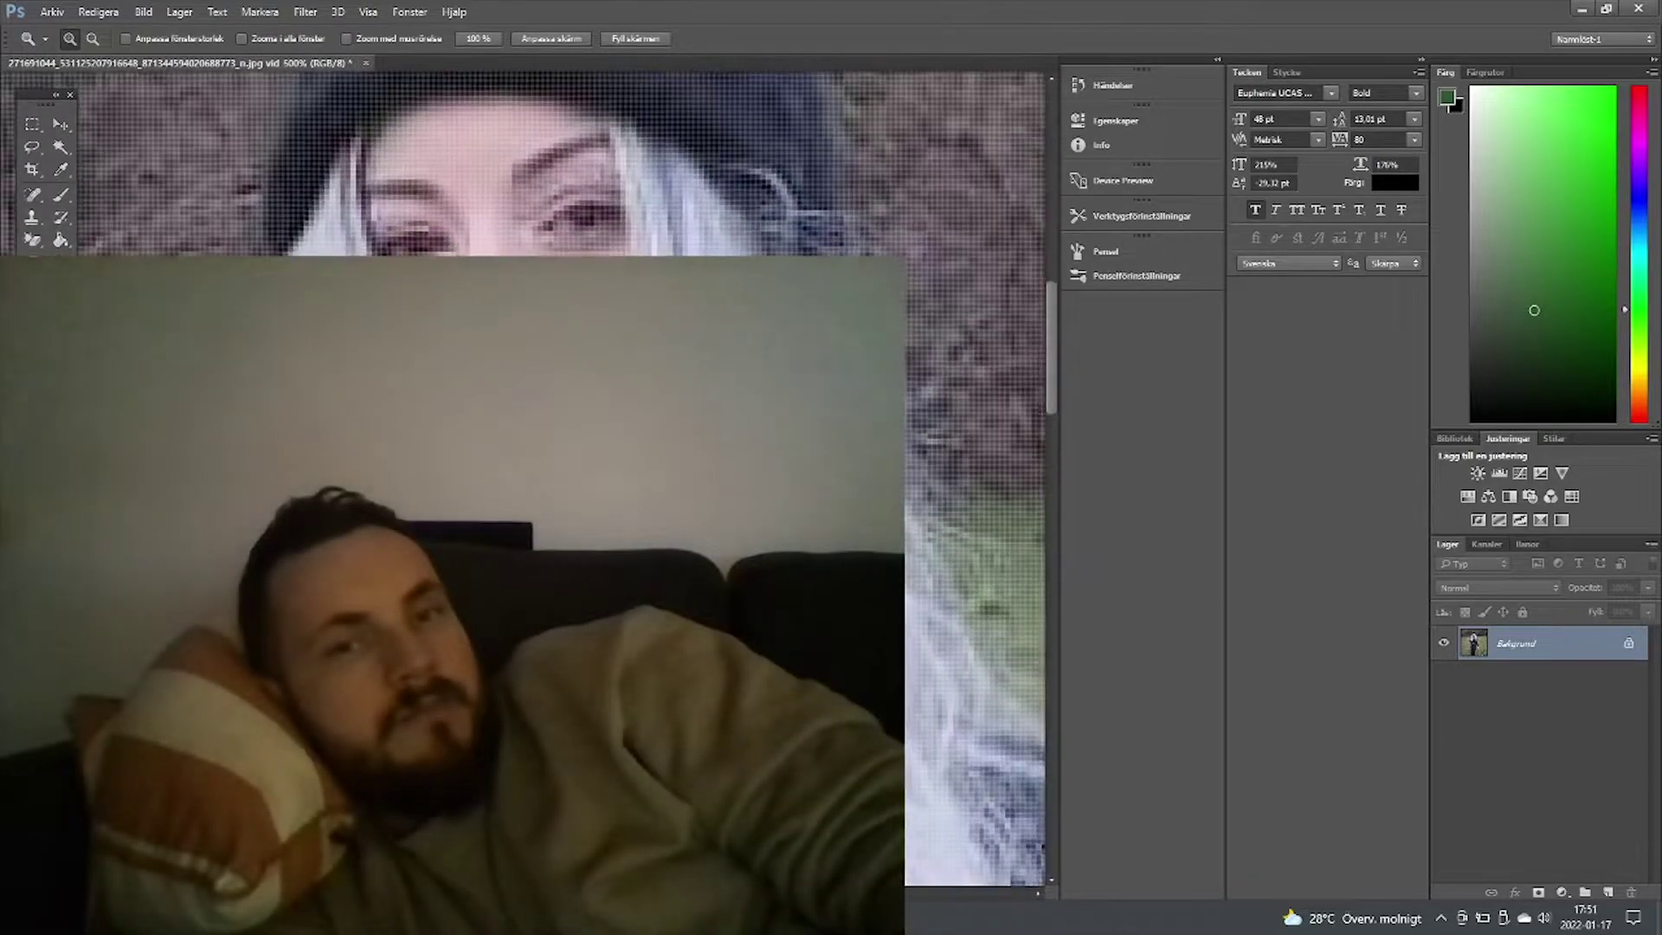
pyautogui.hotkey('ctrl', '-')
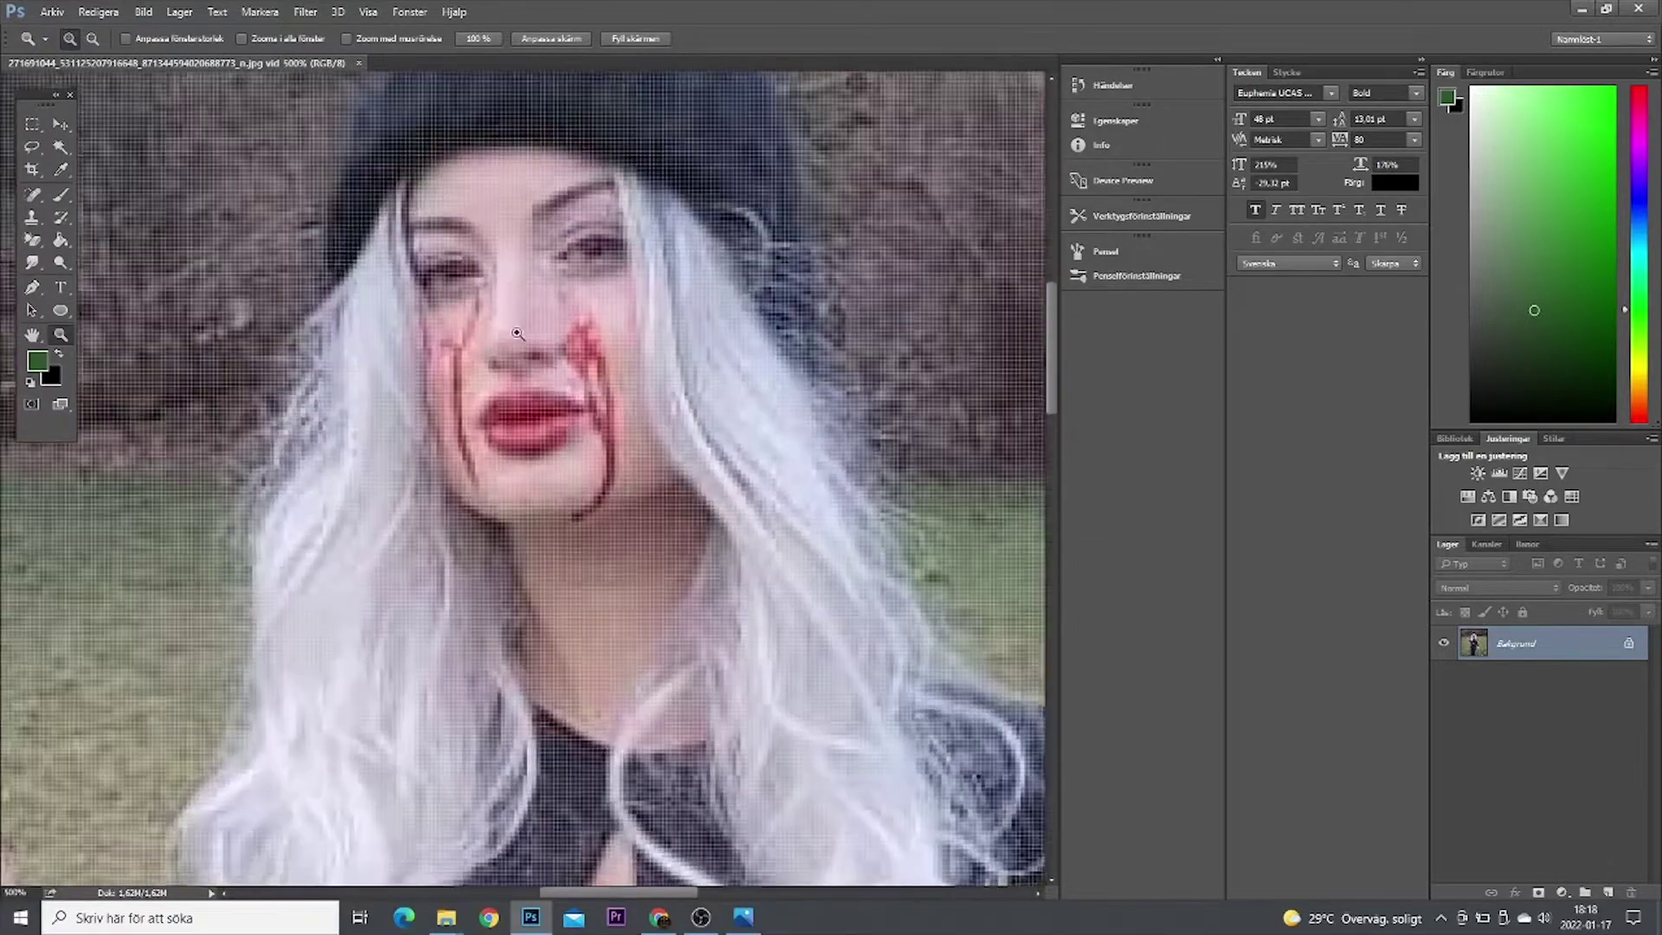
# - Zoom to 1600% and clone skin over the blood streak beside the nose
pyautogui.moveTo(516, 333); pyautogui.dragTo(605, 343)
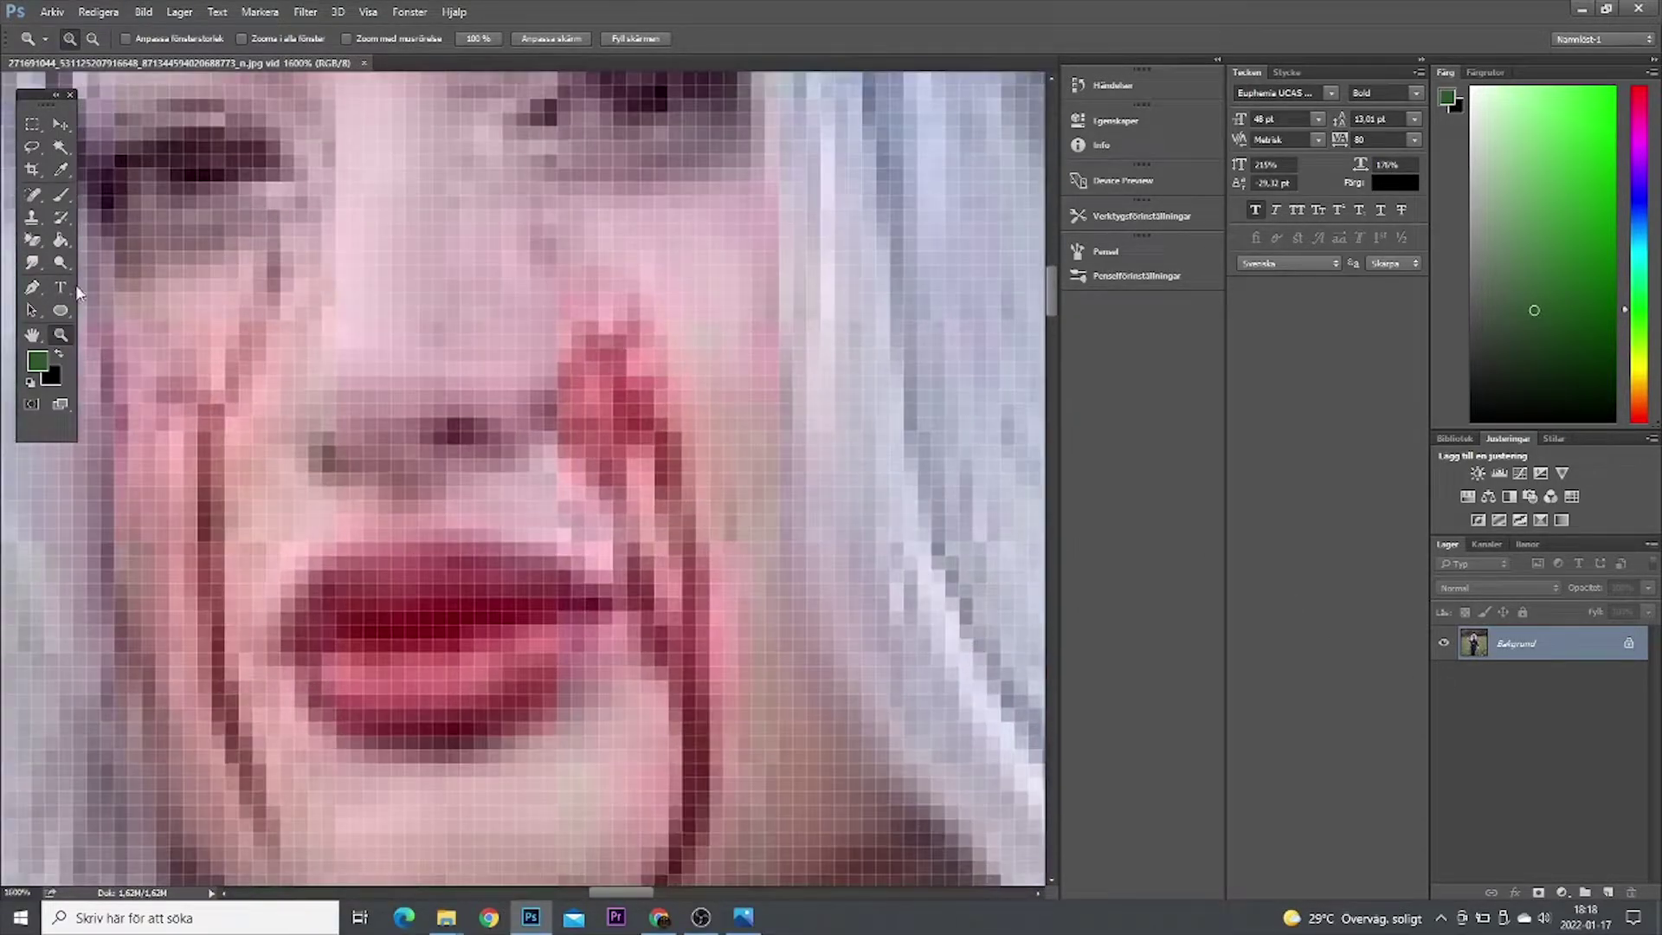
pyautogui.click(32, 217)
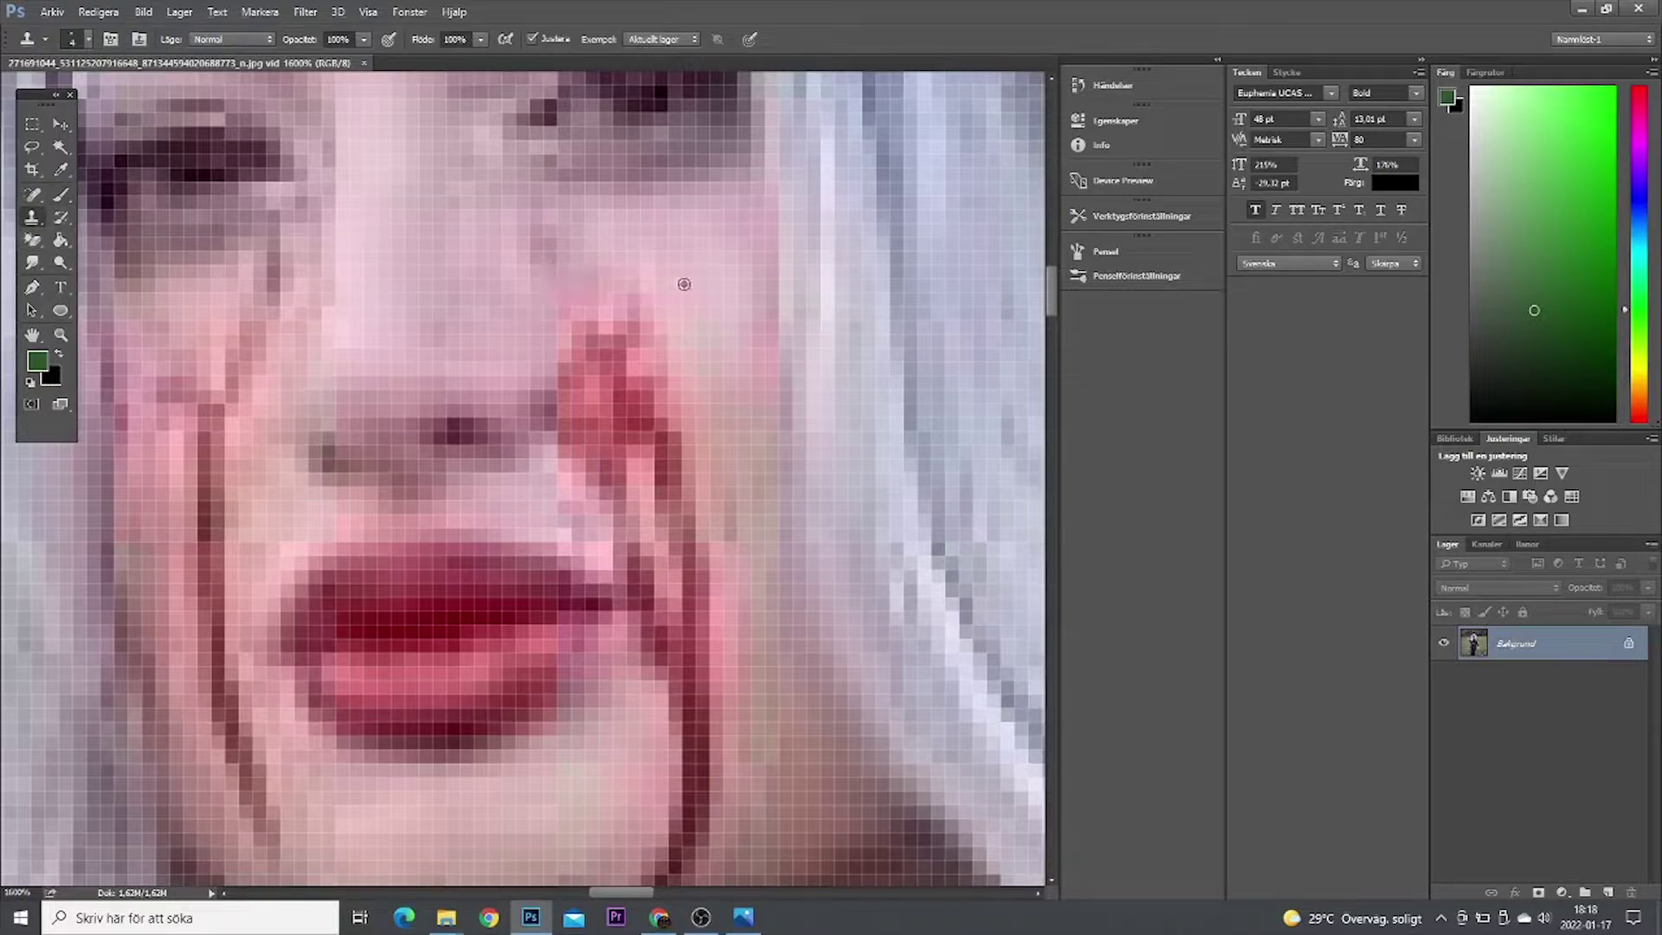
pyautogui.moveTo(639, 311); pyautogui.dragTo(649, 389)
pyautogui.moveTo(597, 286)
pyautogui.mouseDown()
pyautogui.moveTo(606, 363)
pyautogui.moveTo(588, 337)
pyautogui.moveTo(640, 398)
pyautogui.mouseUp()
pyautogui.moveTo(606, 329); pyautogui.dragTo(641, 433)
pyautogui.moveTo(606, 348)
pyautogui.mouseDown()
pyautogui.moveTo(579, 433)
pyautogui.moveTo(597, 502)
pyautogui.mouseUp()
pyautogui.moveTo(605, 390)
pyautogui.mouseDown()
pyautogui.moveTo(623, 450)
pyautogui.moveTo(608, 448)
pyautogui.moveTo(612, 352)
pyautogui.moveTo(675, 468)
pyautogui.moveTo(652, 337)
pyautogui.moveTo(679, 460)
pyautogui.moveTo(593, 437)
pyautogui.moveTo(619, 408)
pyautogui.moveTo(636, 420)
pyautogui.moveTo(623, 407)
pyautogui.moveTo(585, 490)
pyautogui.moveTo(564, 471)
pyautogui.moveTo(578, 454)
pyautogui.moveTo(586, 519)
pyautogui.moveTo(568, 456)
pyautogui.moveTo(620, 460)
pyautogui.moveTo(654, 522)
pyautogui.mouseUp()
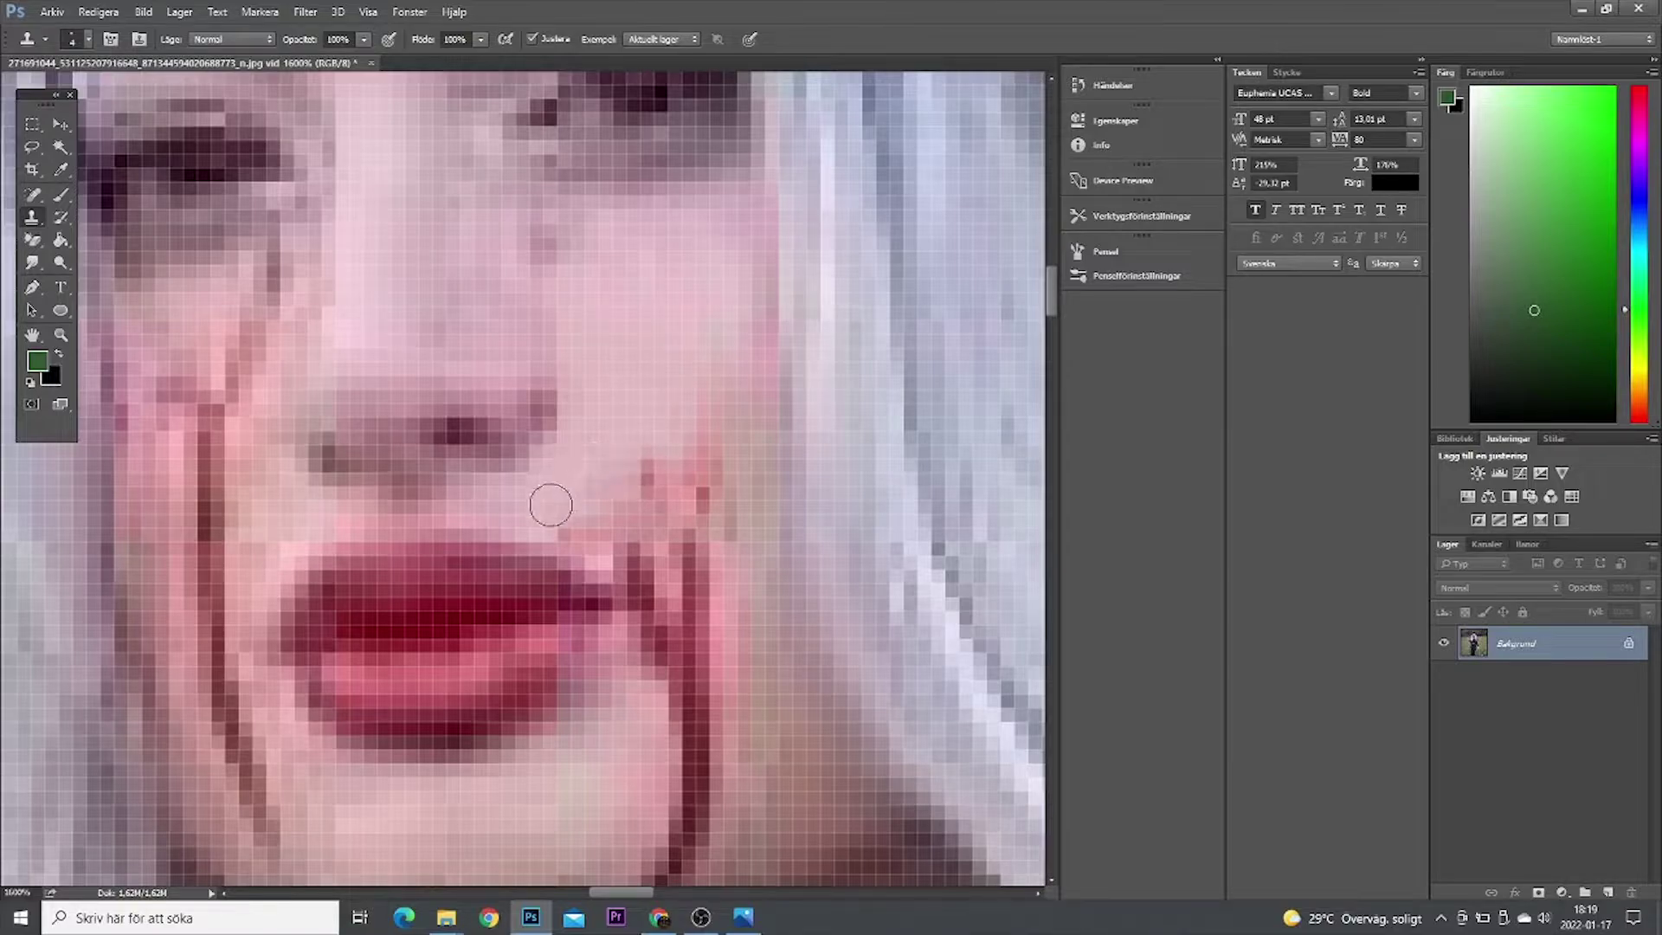
# - Clone skin over the dark pixels at the lip corner, undoing one bad stroke
pyautogui.moveTo(550, 505); pyautogui.dragTo(606, 554)
pyautogui.moveTo(620, 459)
pyautogui.mouseDown()
pyautogui.moveTo(678, 544)
pyautogui.moveTo(645, 602)
pyautogui.mouseUp()
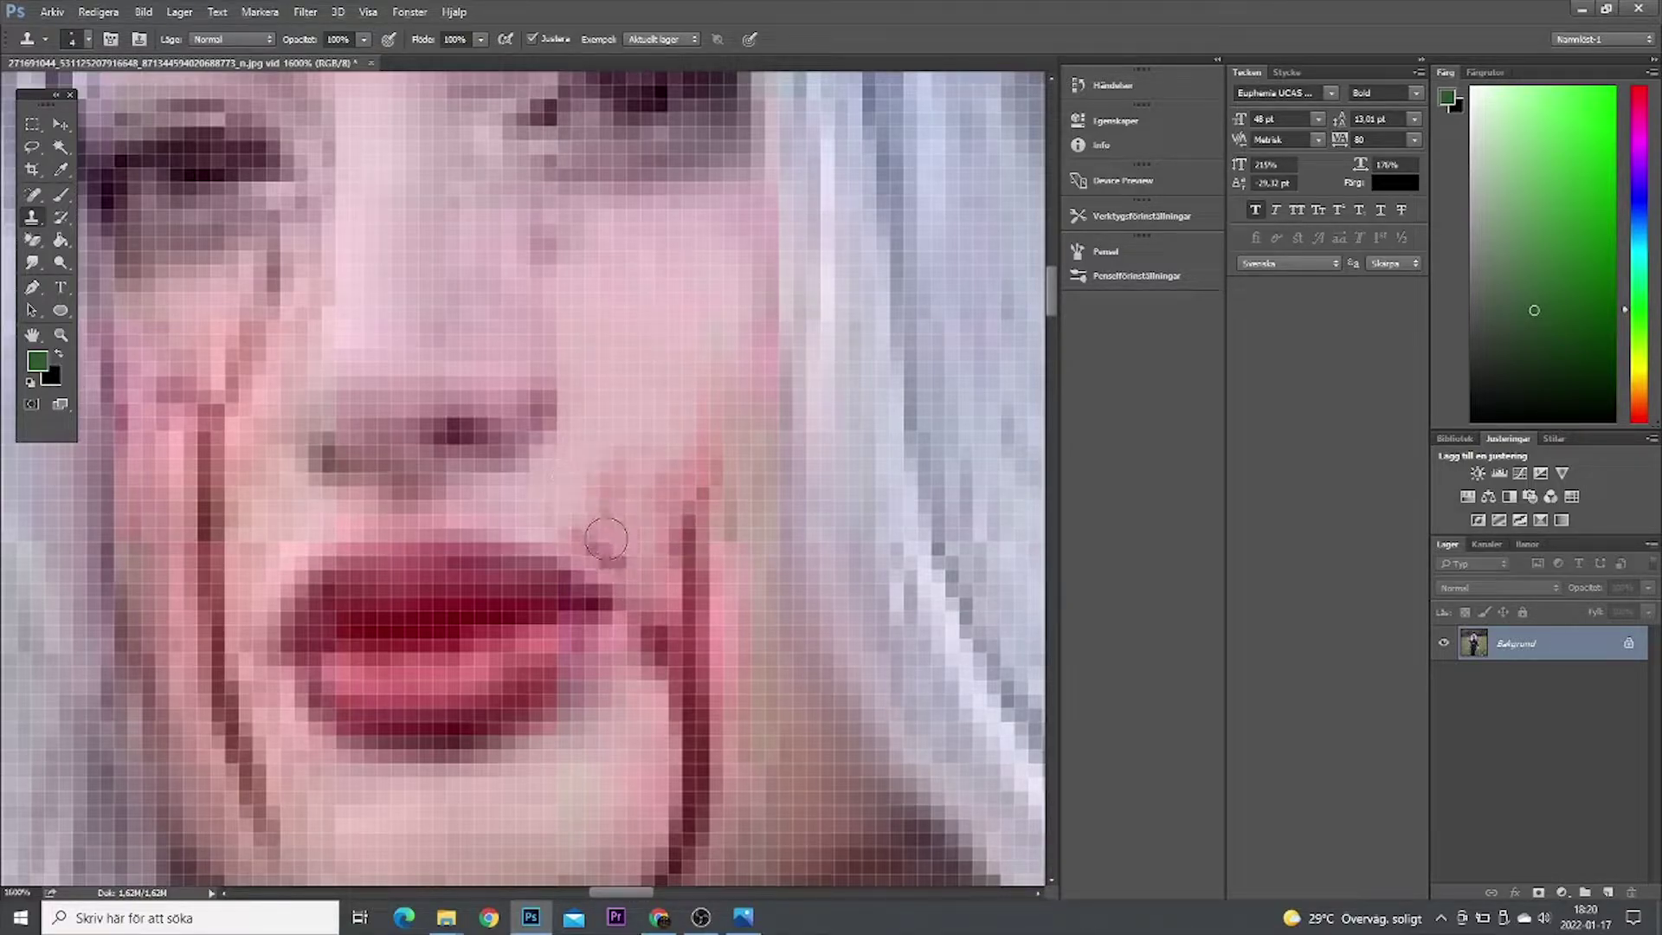
pyautogui.moveTo(597, 544); pyautogui.dragTo(662, 580)
pyautogui.keyDown('alt'); pyautogui.click(557, 515); pyautogui.keyUp('alt')
pyautogui.moveTo(640, 459)
pyautogui.mouseDown()
pyautogui.moveTo(688, 484)
pyautogui.moveTo(618, 485)
pyautogui.mouseUp()
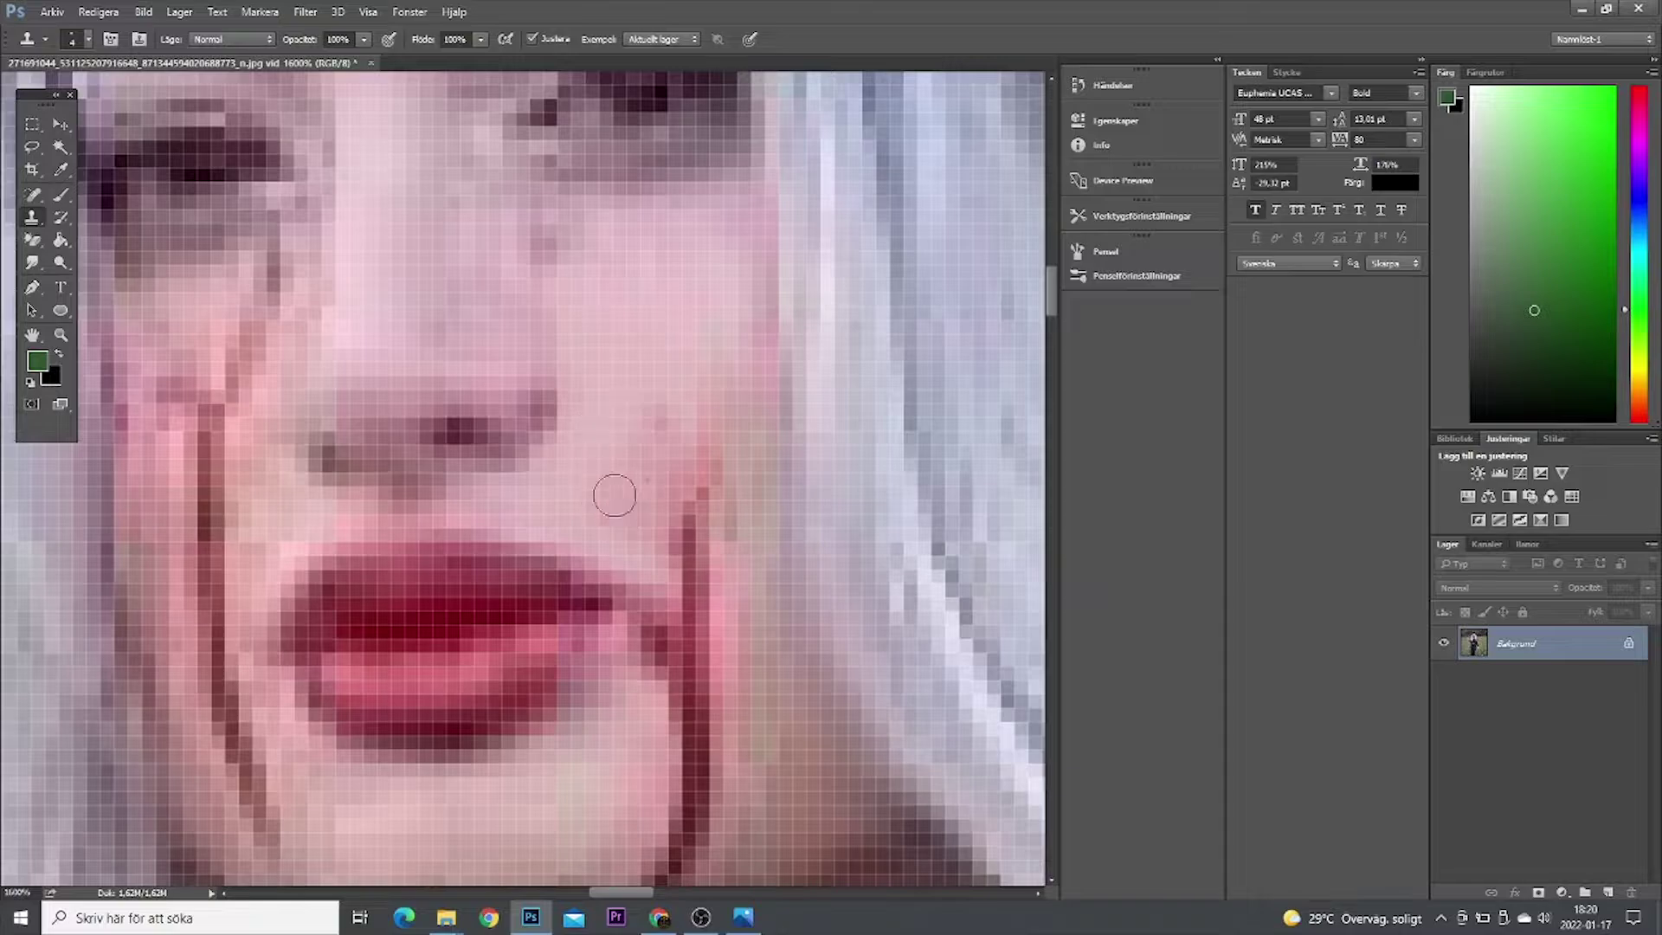
pyautogui.moveTo(649, 355); pyautogui.dragTo(649, 514)
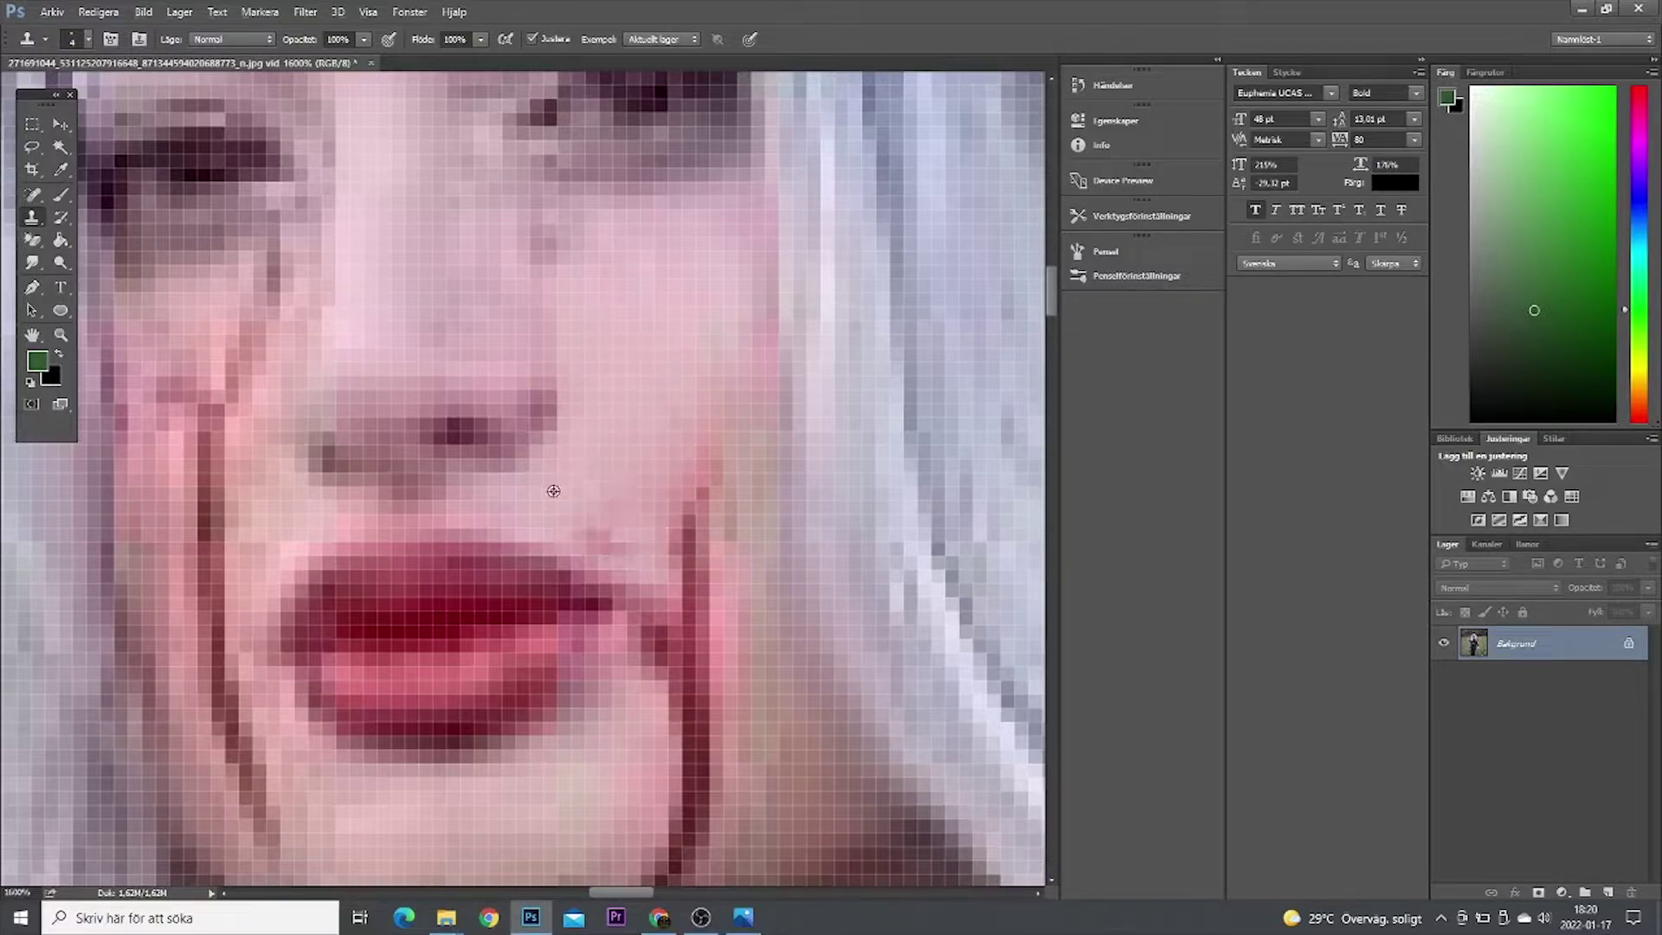
pyautogui.click(98, 12)
pyautogui.scroll(-3, 739, 505)
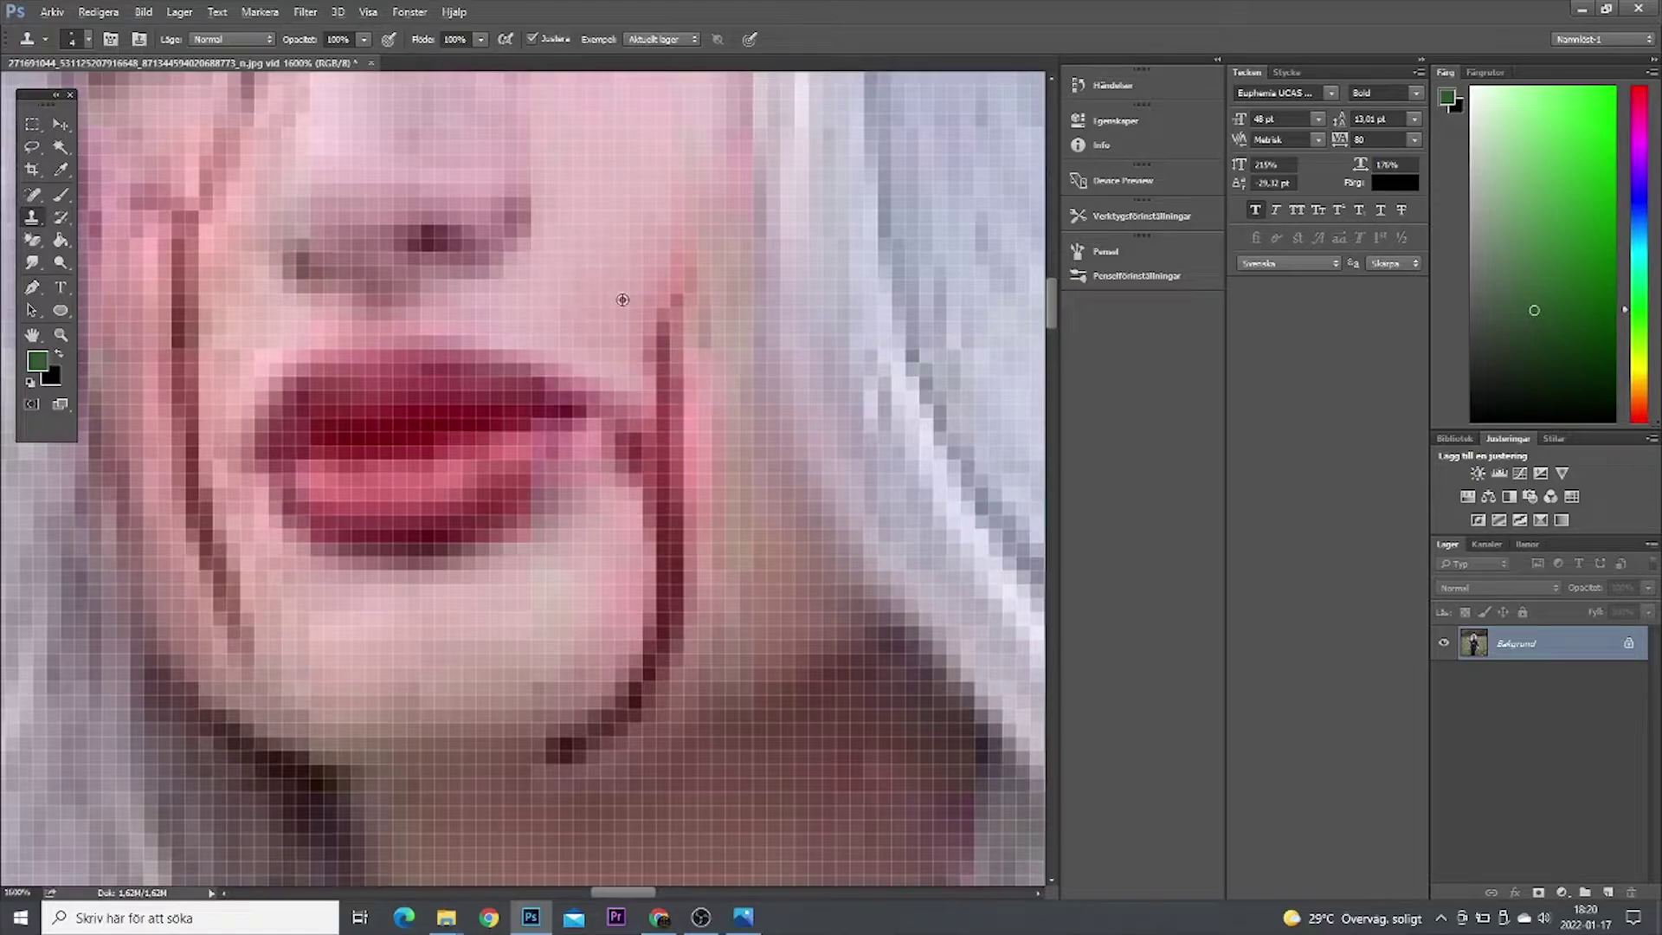
pyautogui.moveTo(652, 304); pyautogui.dragTo(637, 356)
# - Zoom in on the chin and clone skin over the red line below the mouth corner
pyautogui.press('z')
pyautogui.rightClick(604, 416)
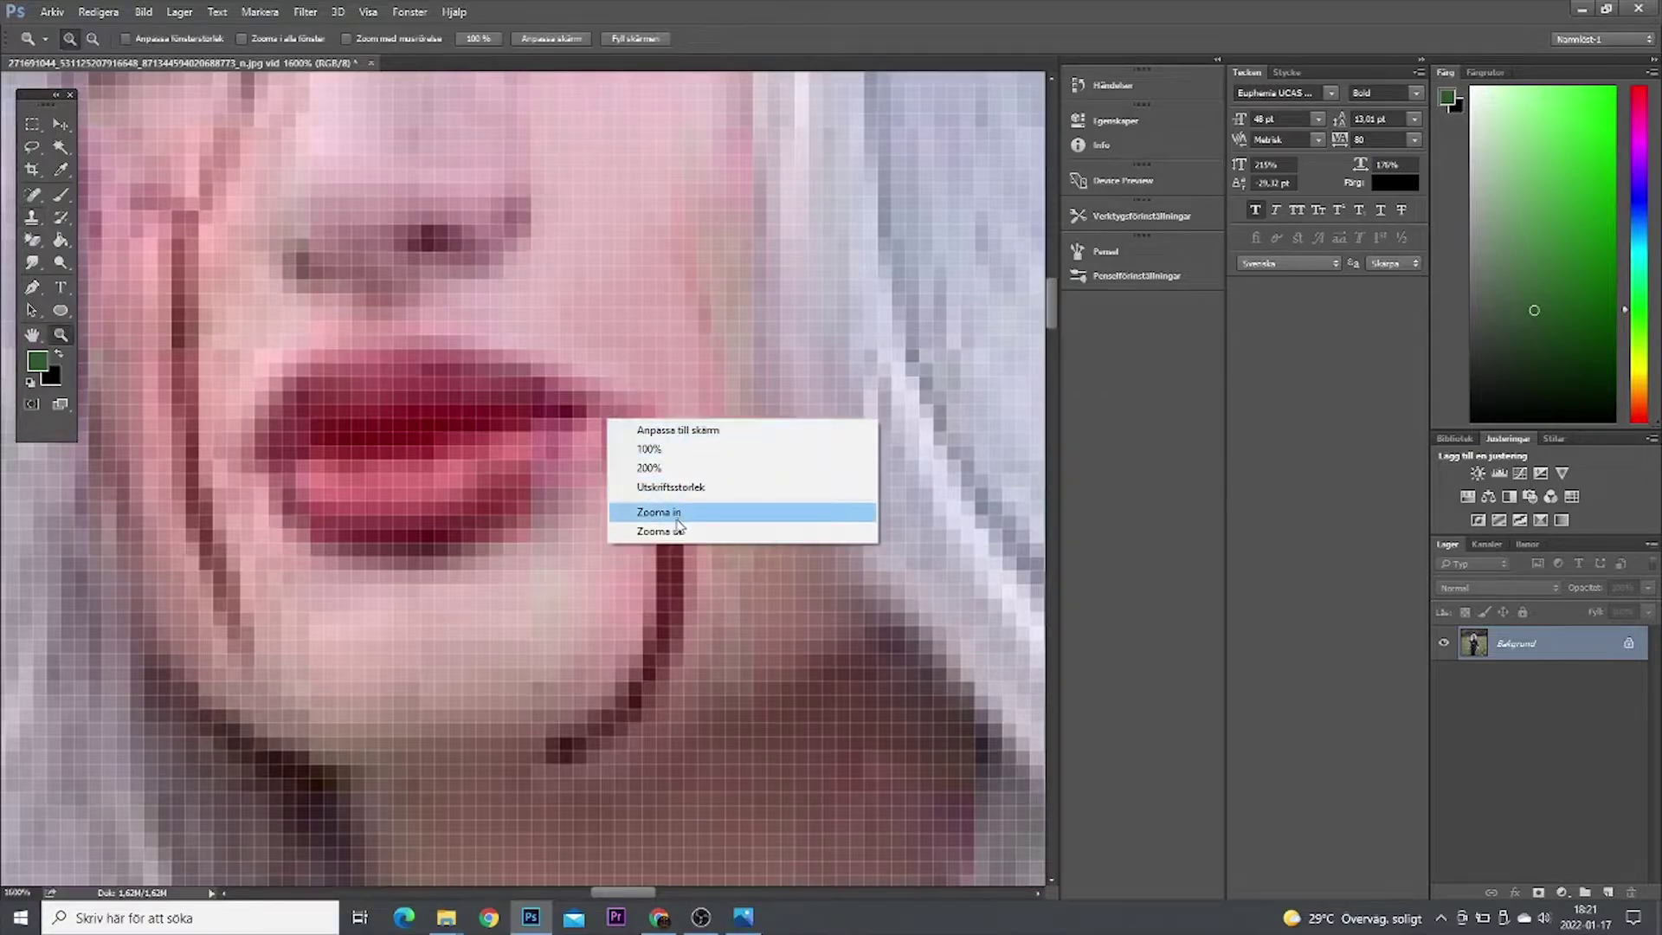
pyautogui.click(658, 525)
pyautogui.rightClick(660, 464)
pyautogui.click(726, 575)
pyautogui.click(258, 288)
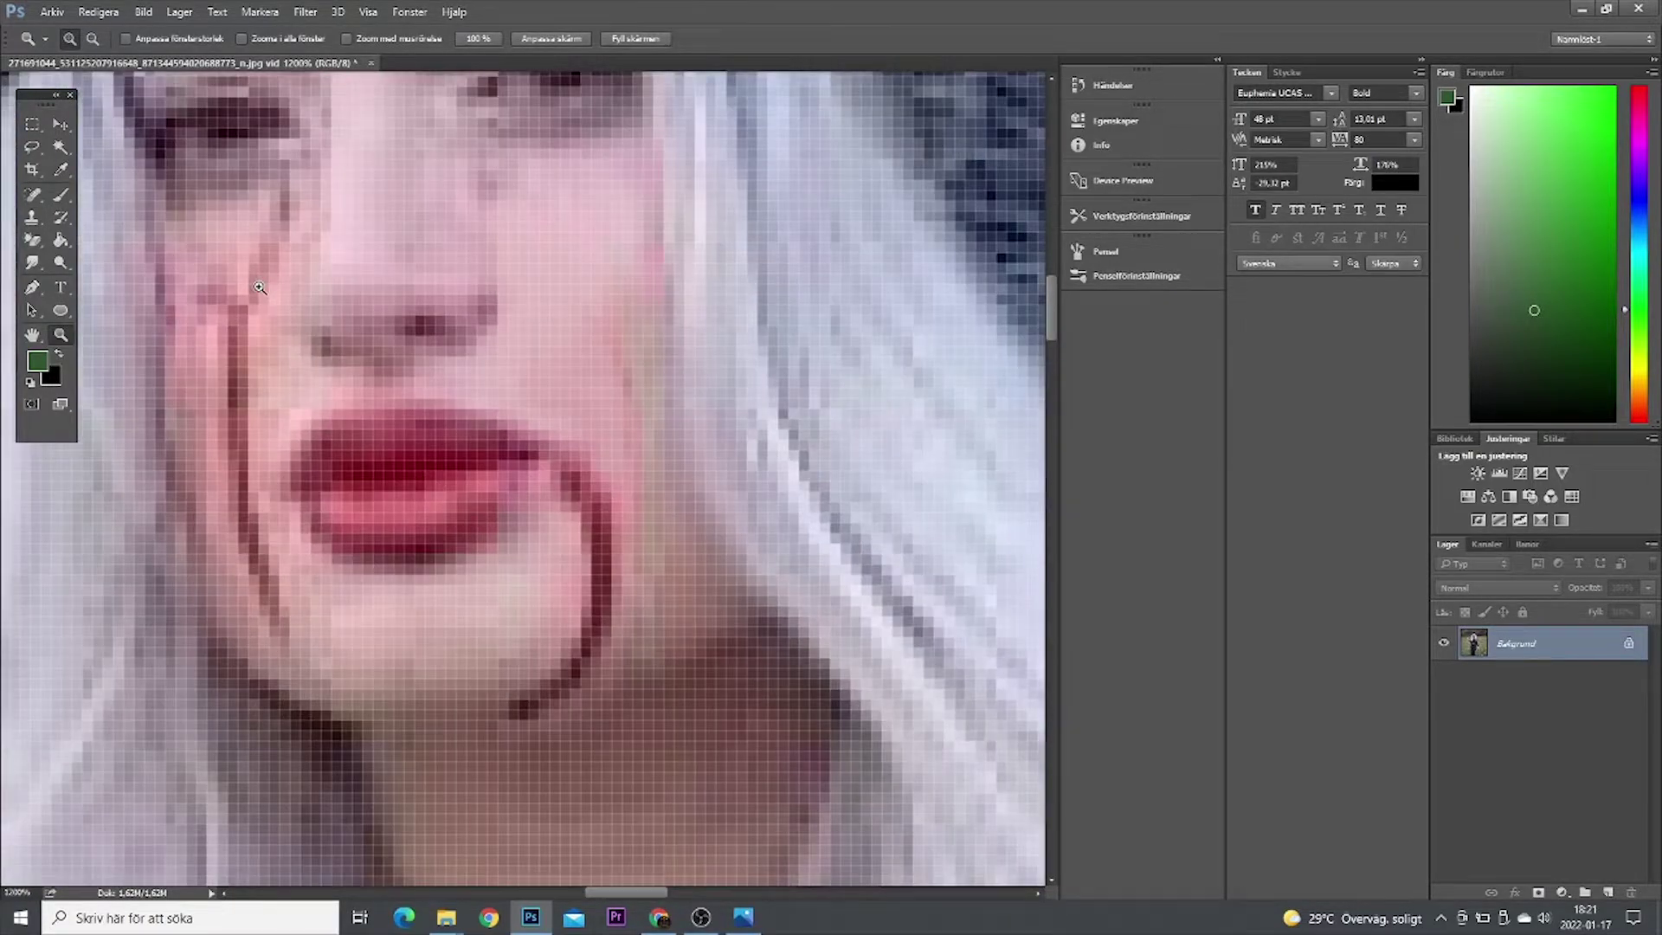
pyautogui.click(32, 219)
pyautogui.moveTo(597, 433)
pyautogui.mouseDown()
pyautogui.moveTo(572, 493)
pyautogui.moveTo(580, 528)
pyautogui.moveTo(594, 482)
pyautogui.moveTo(569, 508)
pyautogui.moveTo(606, 649)
pyautogui.mouseUp()
pyautogui.moveTo(615, 572); pyautogui.dragTo(612, 631)
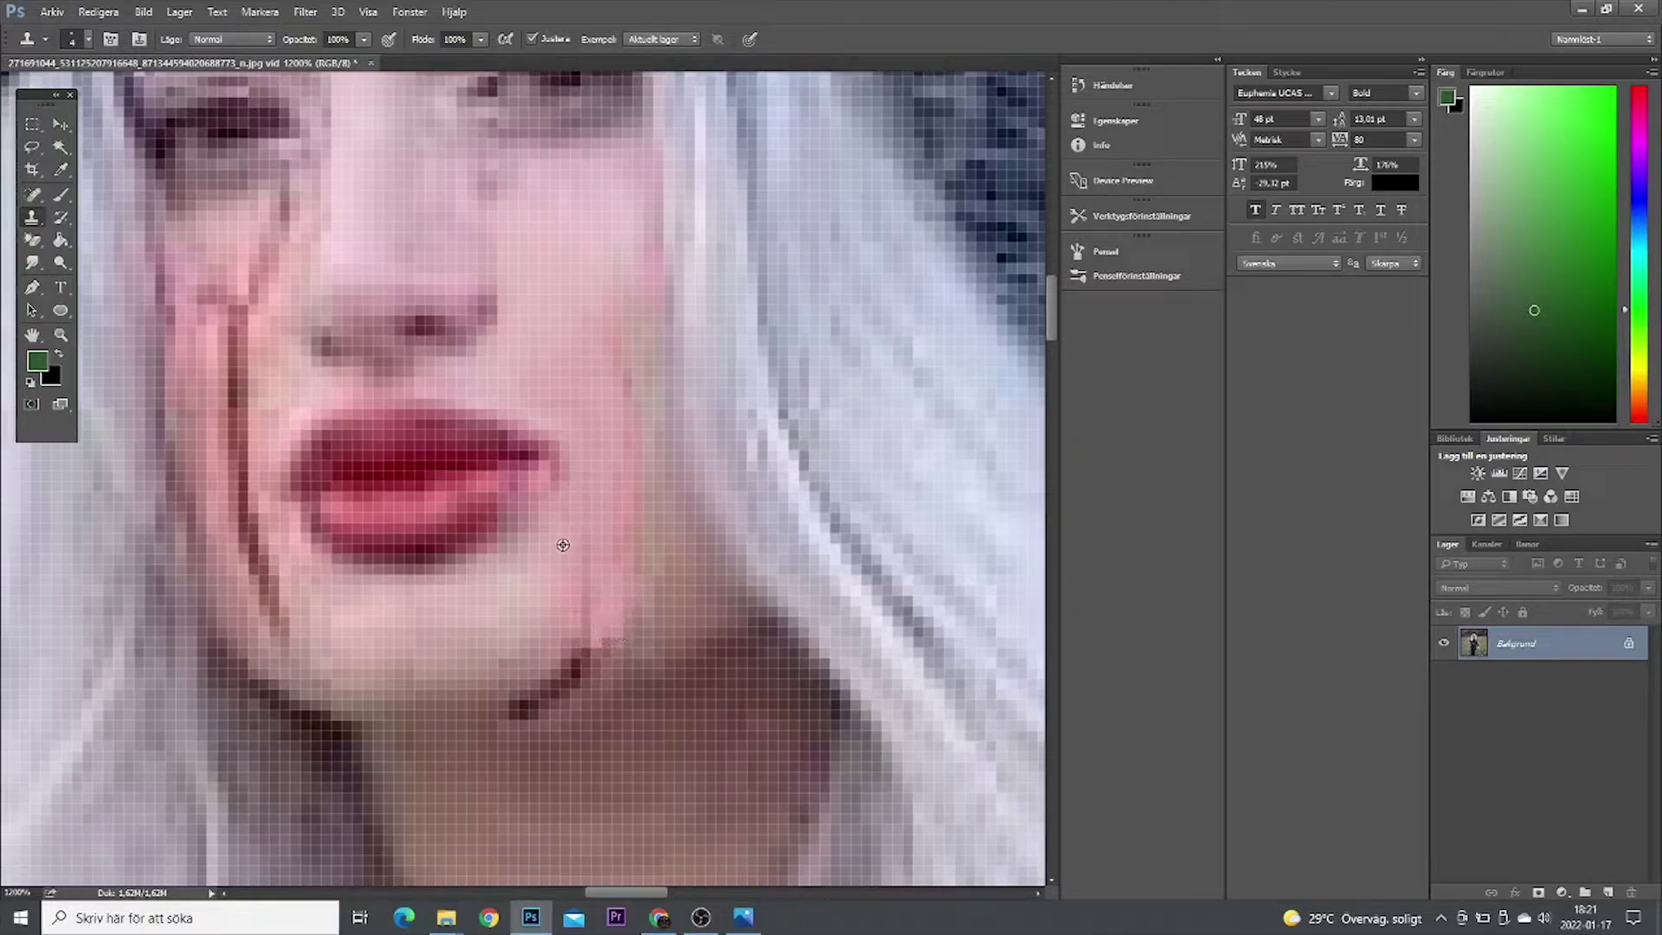
# - Undo the chin clone strokes, recover the upper chin scratch, then step back several strokes
pyautogui.hotkey('ctrl', 'z')
pyautogui.hotkey('ctrl', 'alt', 'z')
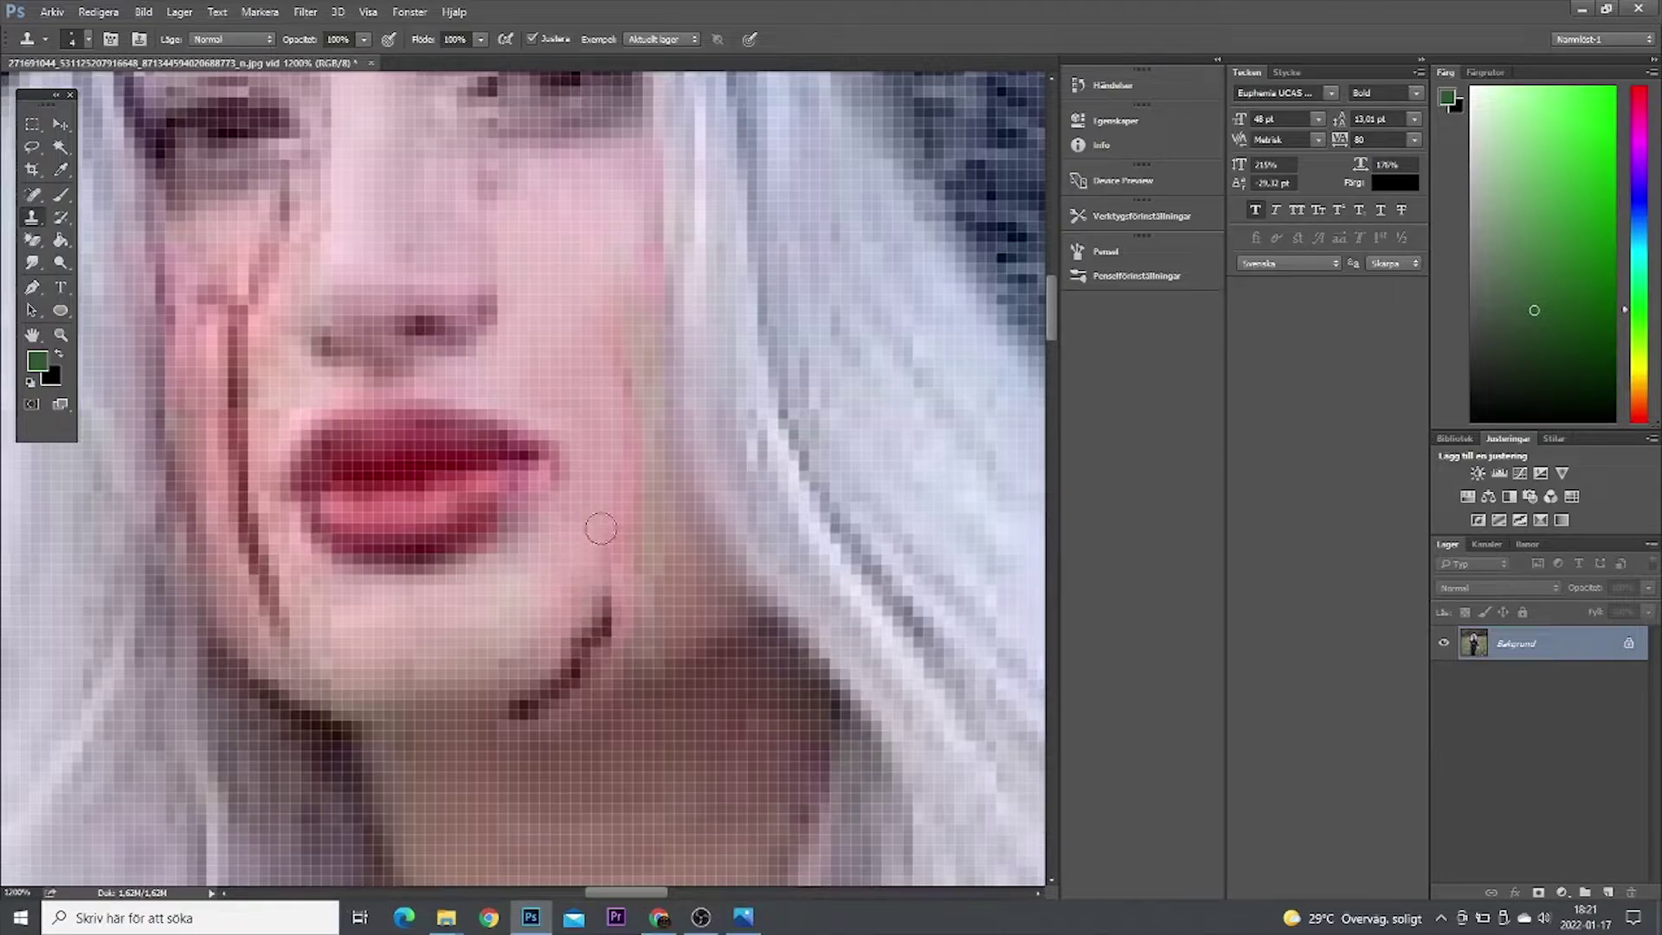
pyautogui.hotkey('ctrl', 'alt', 'z')
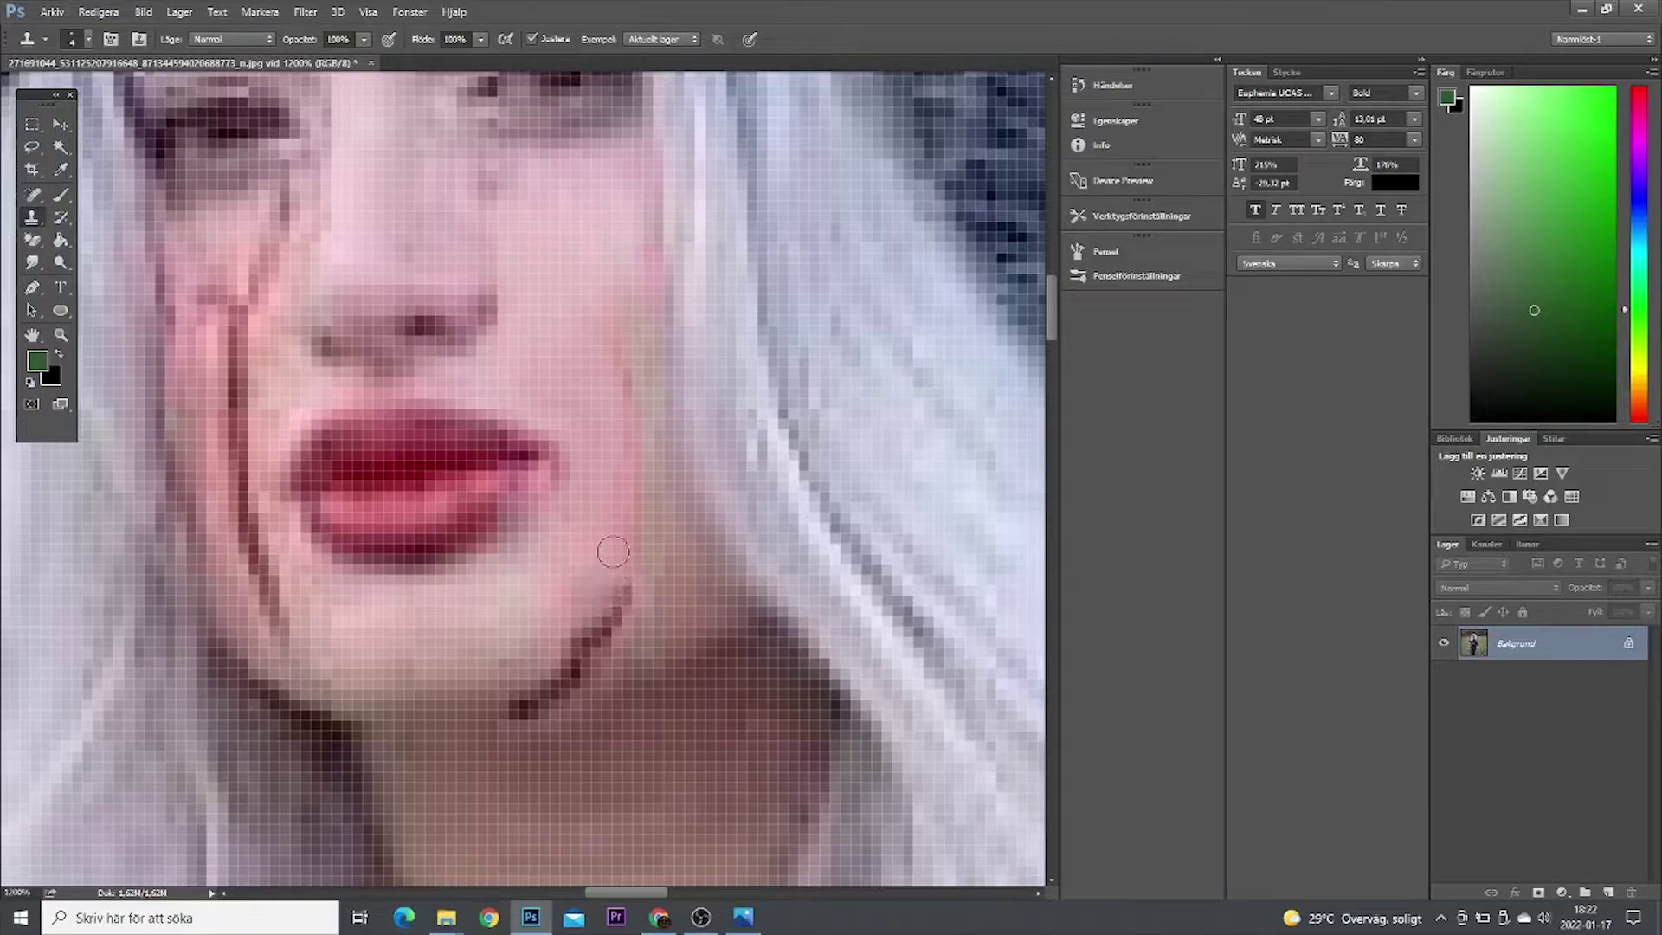
pyautogui.moveTo(612, 552)
pyautogui.mouseDown()
pyautogui.moveTo(571, 664)
pyautogui.moveTo(519, 701)
pyautogui.mouseUp()
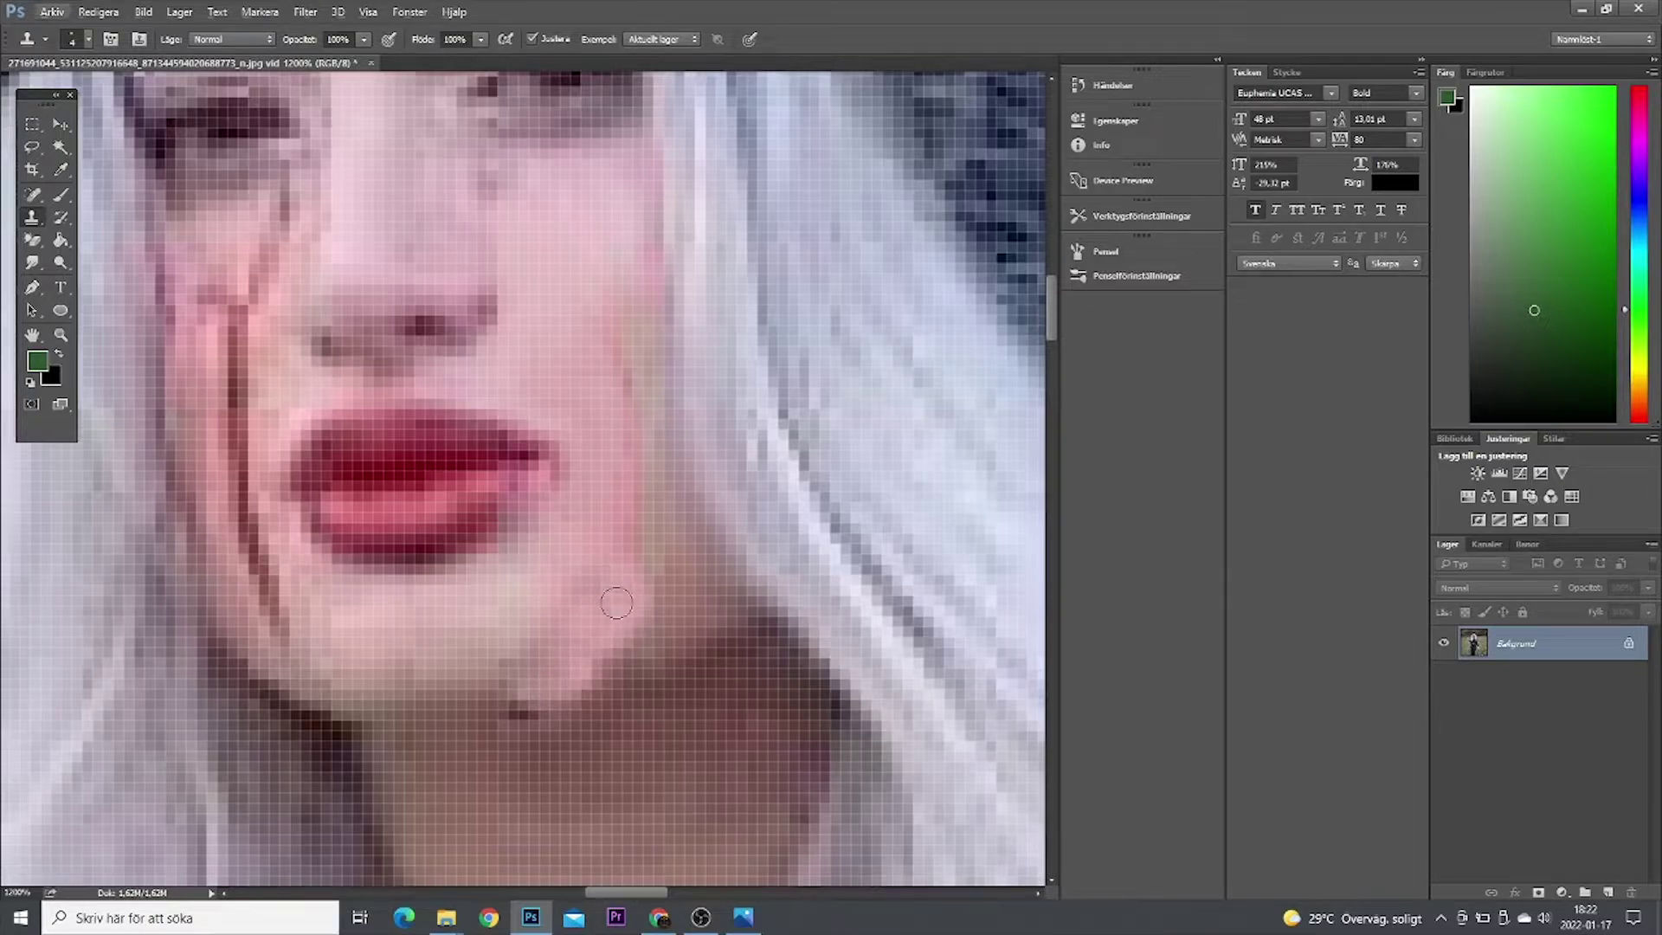
pyautogui.hotkey('ctrl', 'alt', 'z')
pyautogui.hotkey('ctrl', 'alt', 'z')
pyautogui.hotkey('ctrl', 'alt', 'z')
pyautogui.click(95, 11)
pyautogui.click(125, 66)
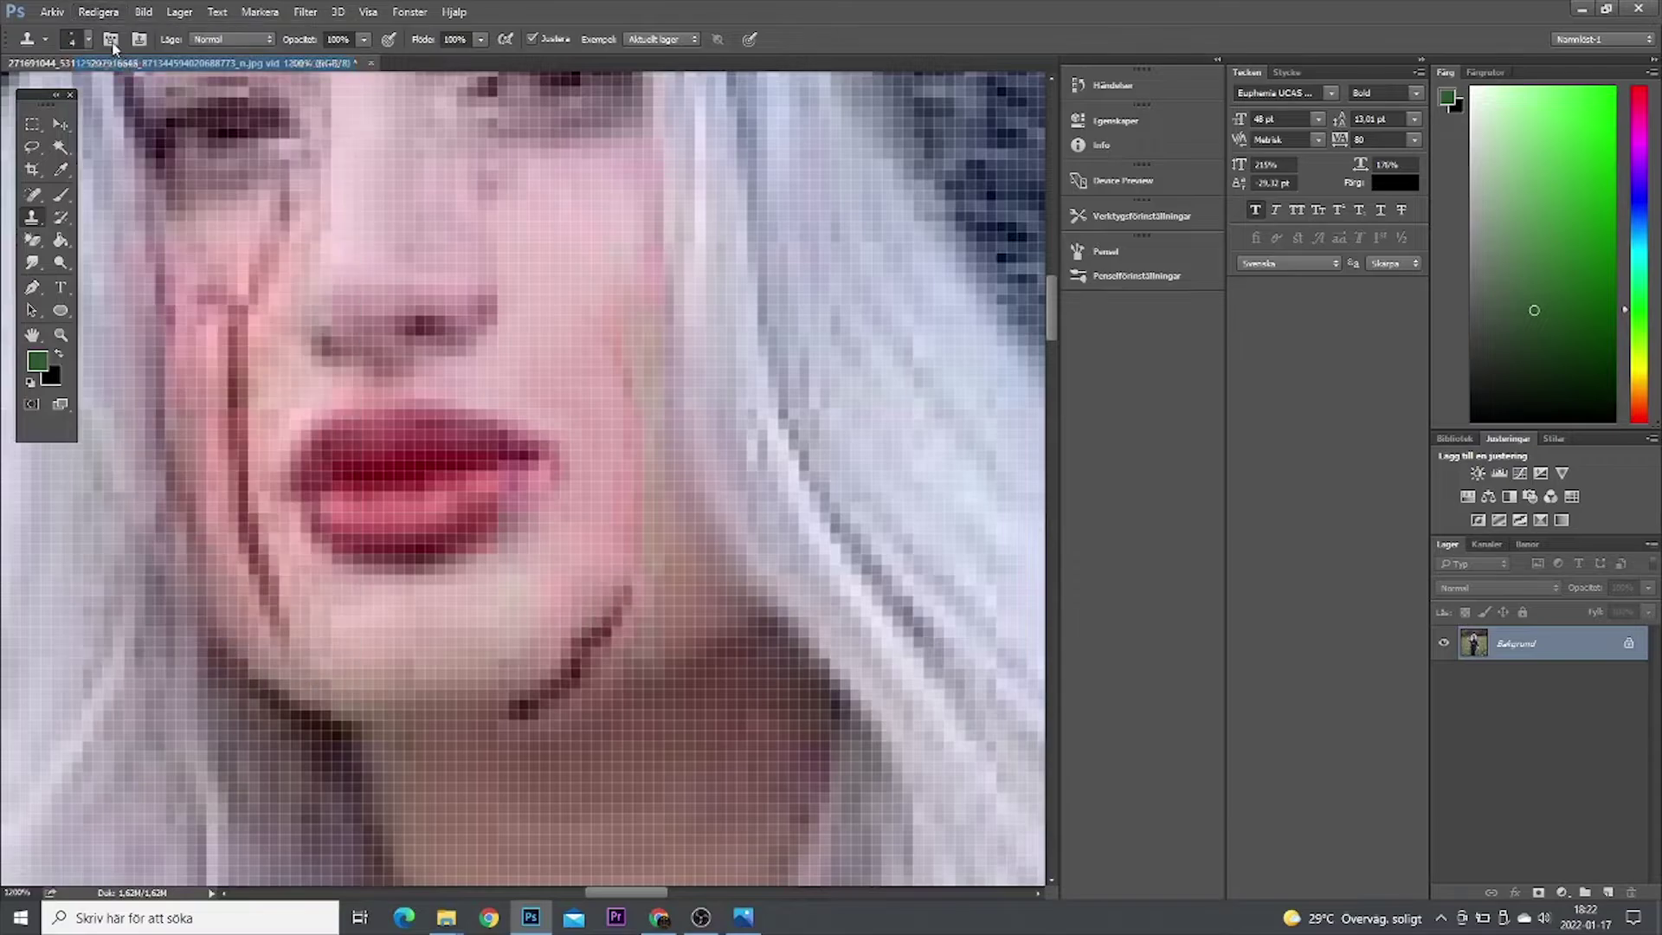
pyautogui.click(95, 11)
pyautogui.click(125, 66)
pyautogui.click(95, 11)
pyautogui.click(125, 65)
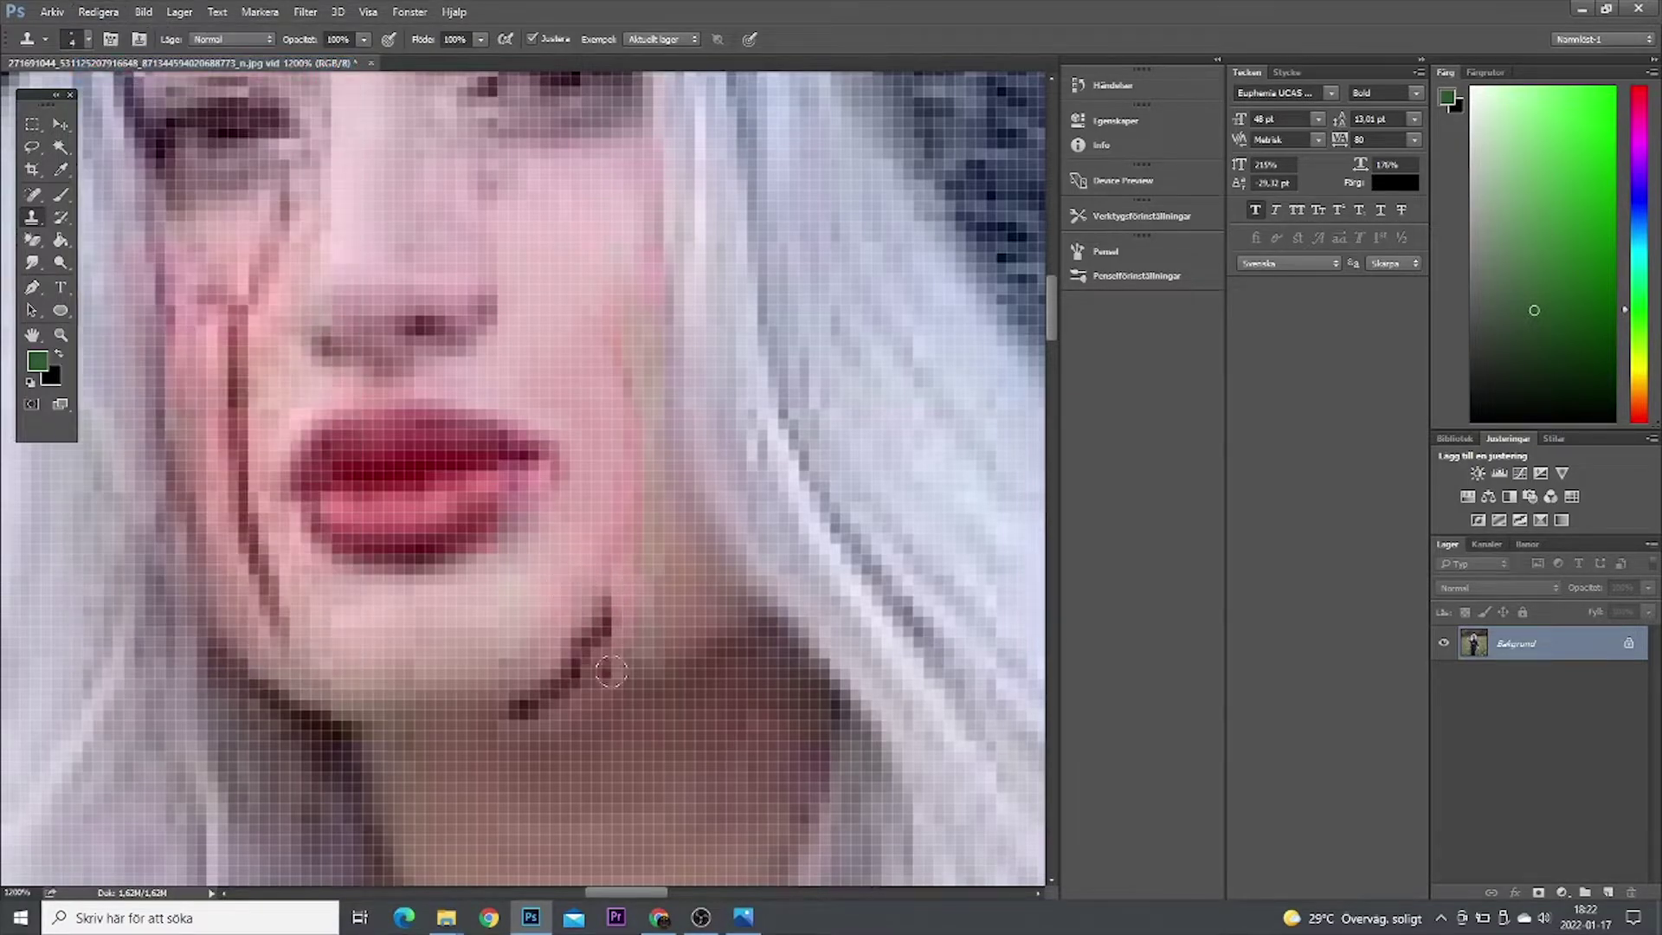
# - Resample clean skin and clone over the lower tip and upper part of the chin scratch
pyautogui.moveTo(510, 715); pyautogui.dragTo(562, 685)
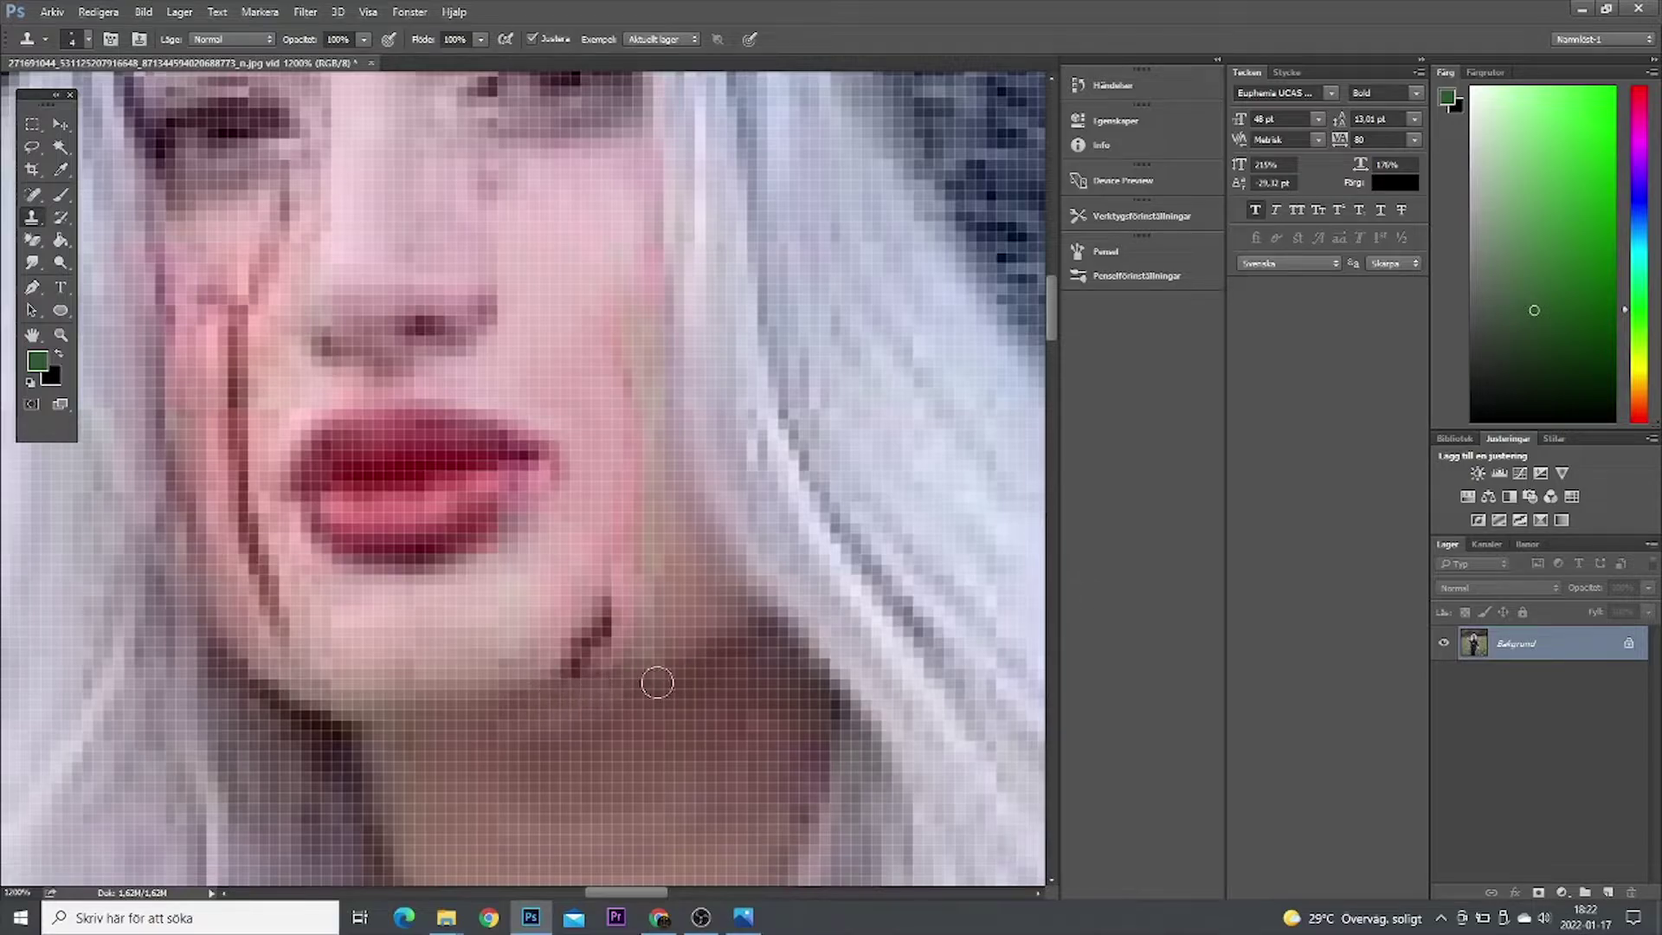
pyautogui.click(589, 600)
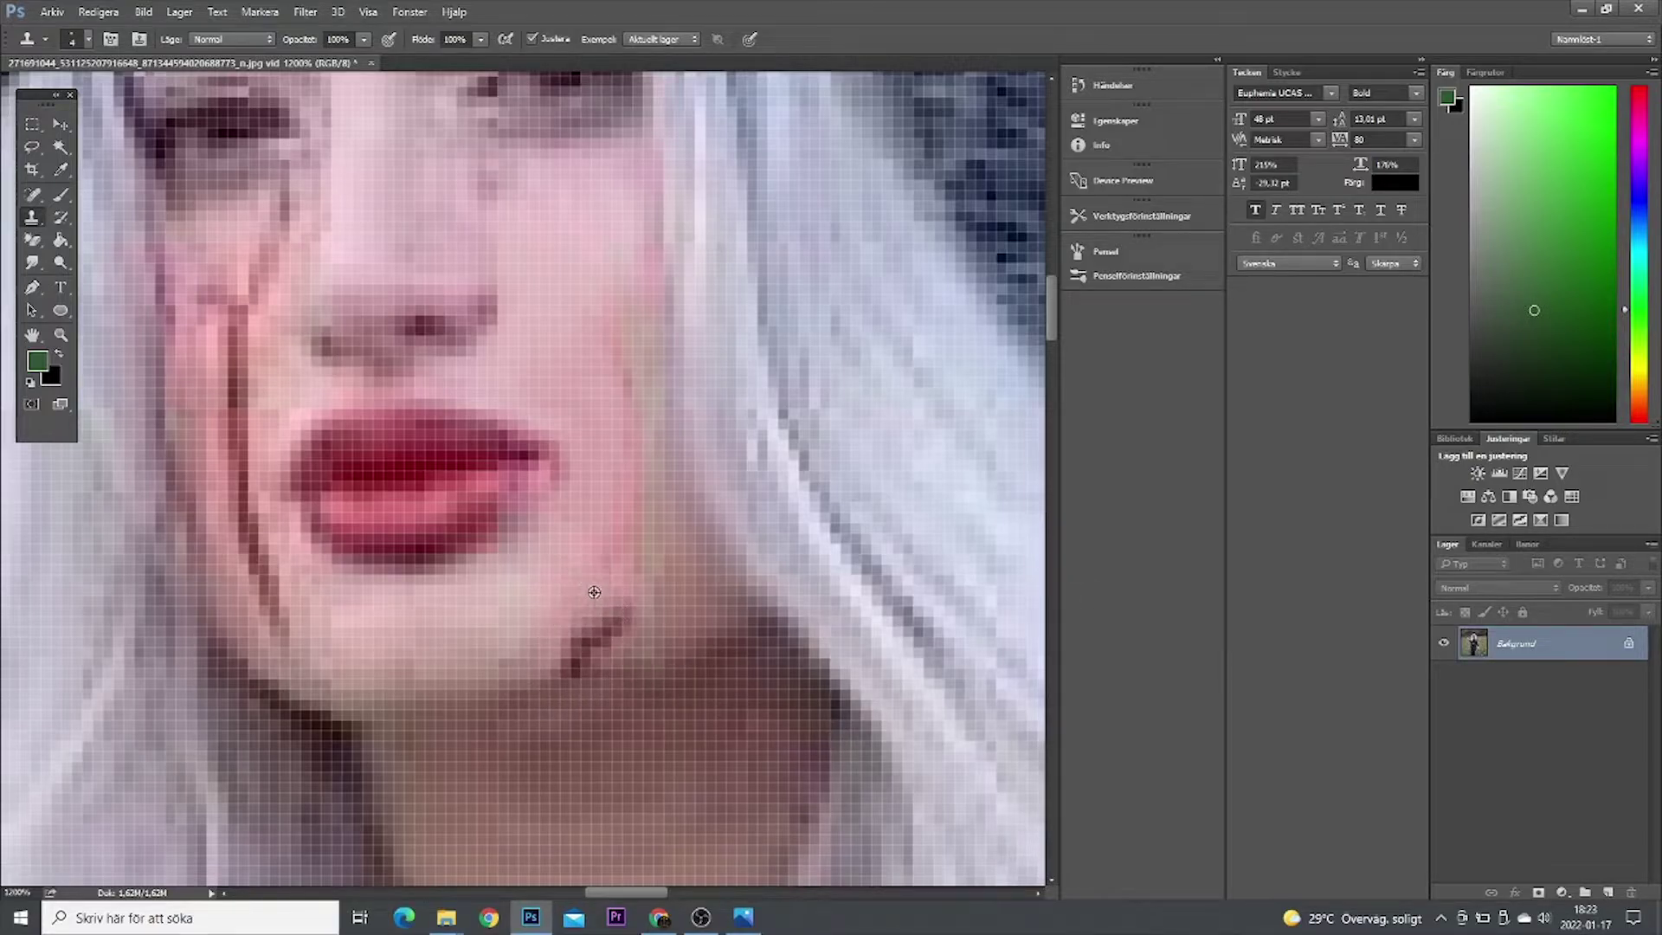
pyautogui.moveTo(594, 592)
pyautogui.mouseDown()
pyautogui.moveTo(620, 637)
pyautogui.moveTo(543, 626)
pyautogui.moveTo(612, 634)
pyautogui.mouseUp()
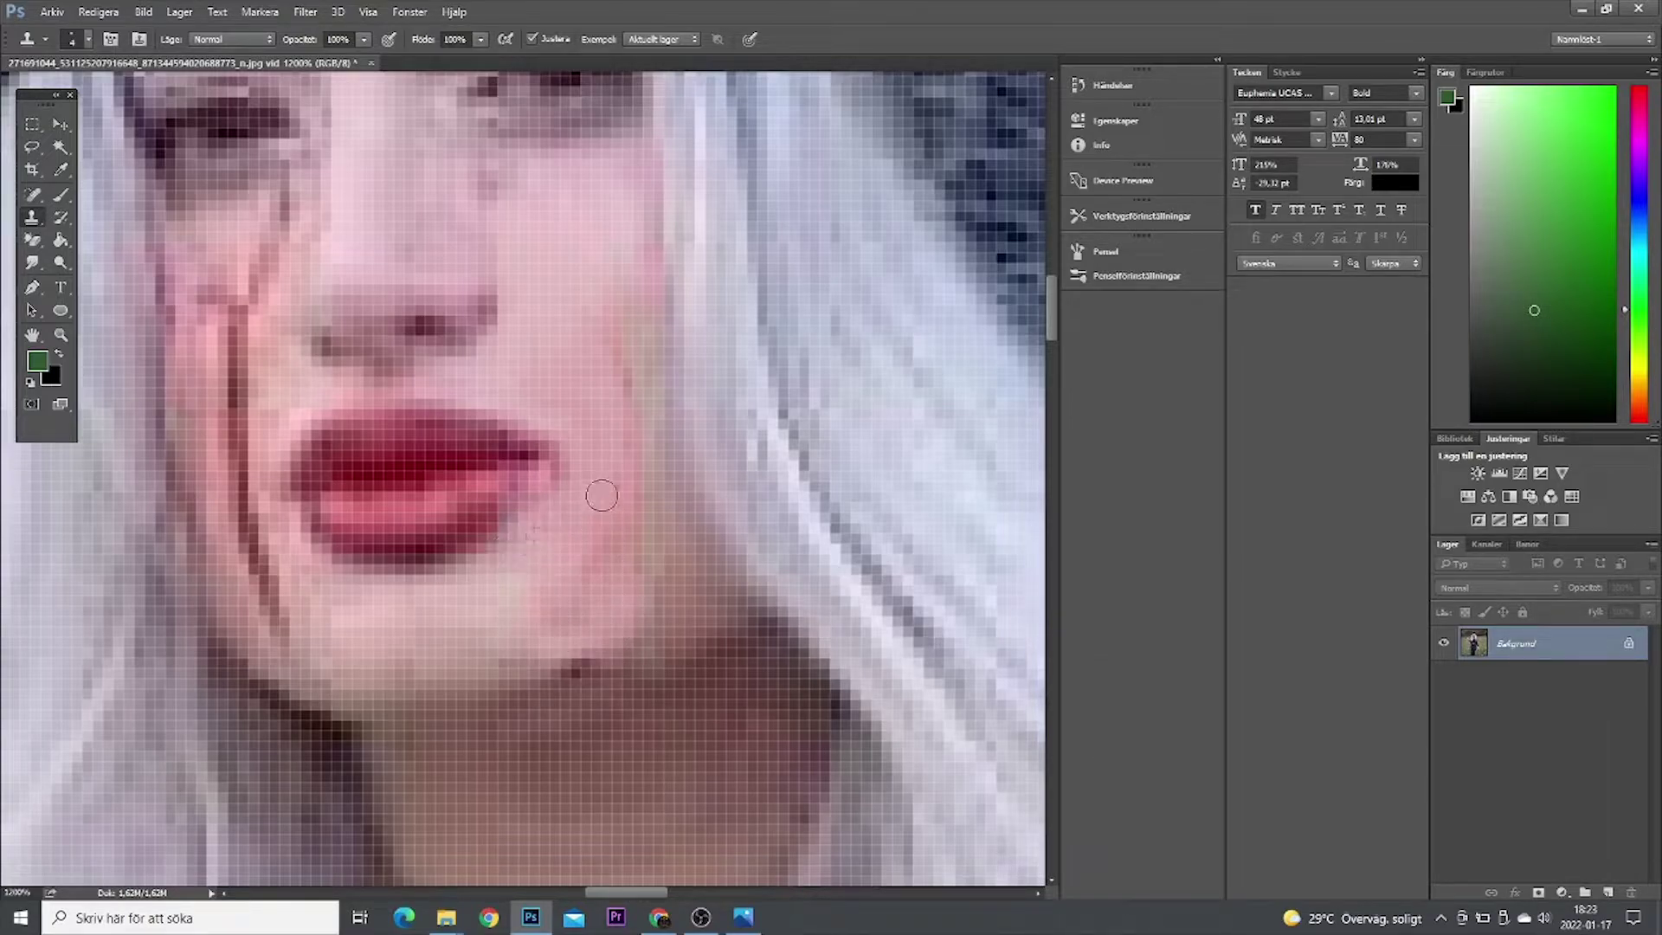
pyautogui.doubleClick(60, 334)
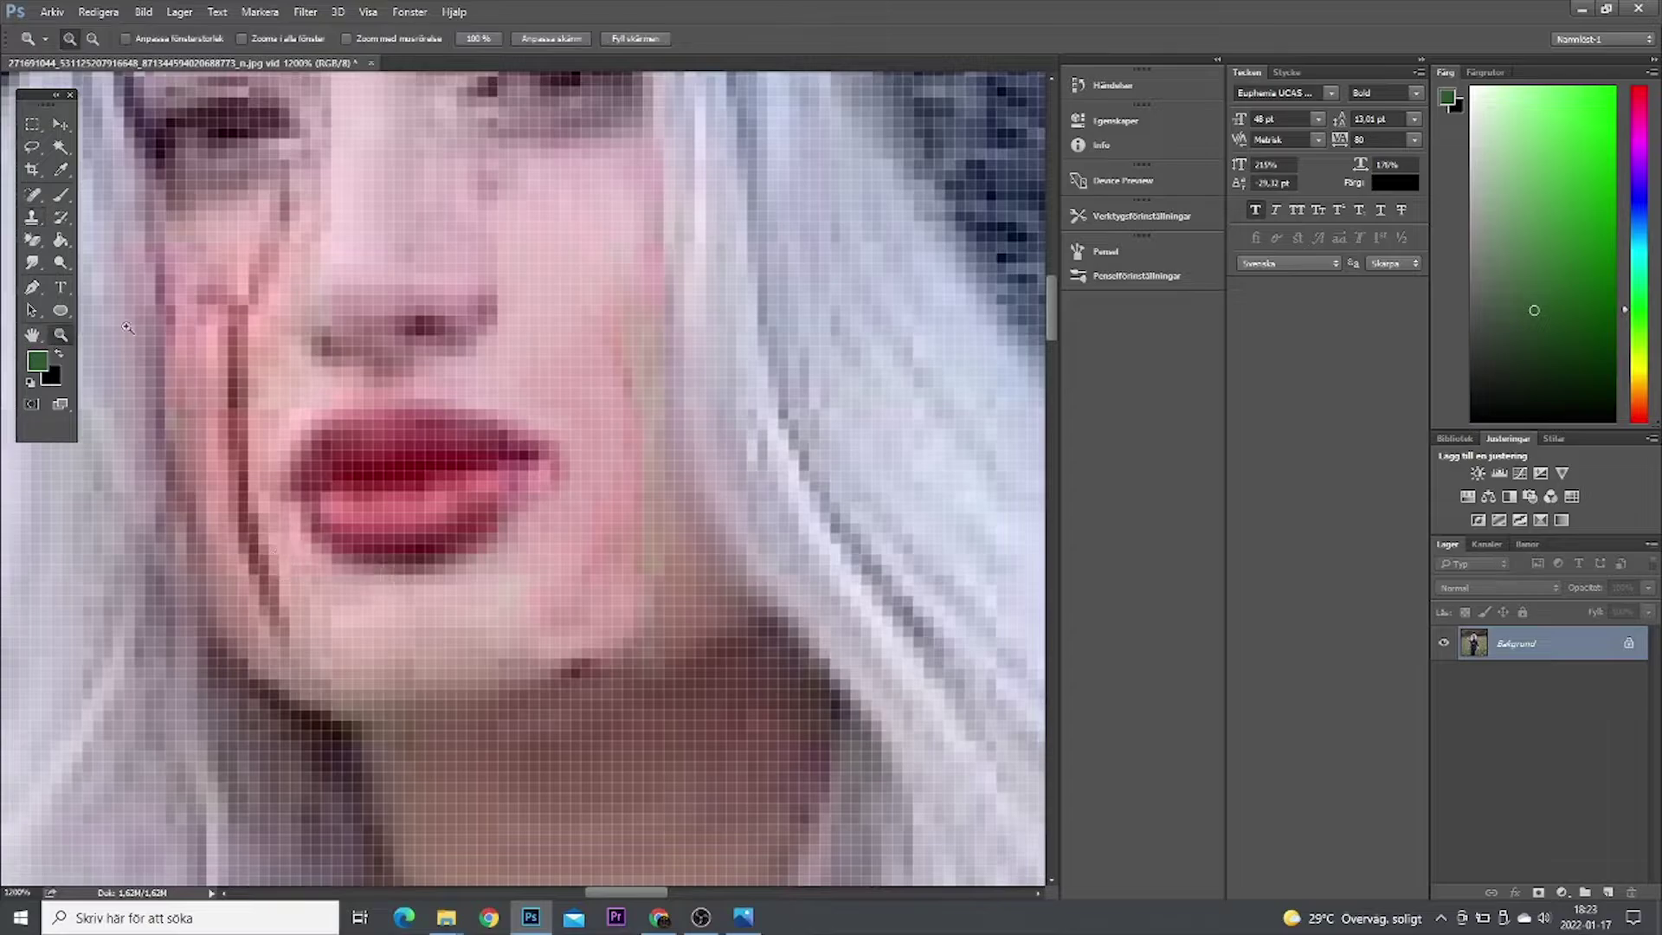
pyautogui.click(485, 297)
pyautogui.click(486, 297)
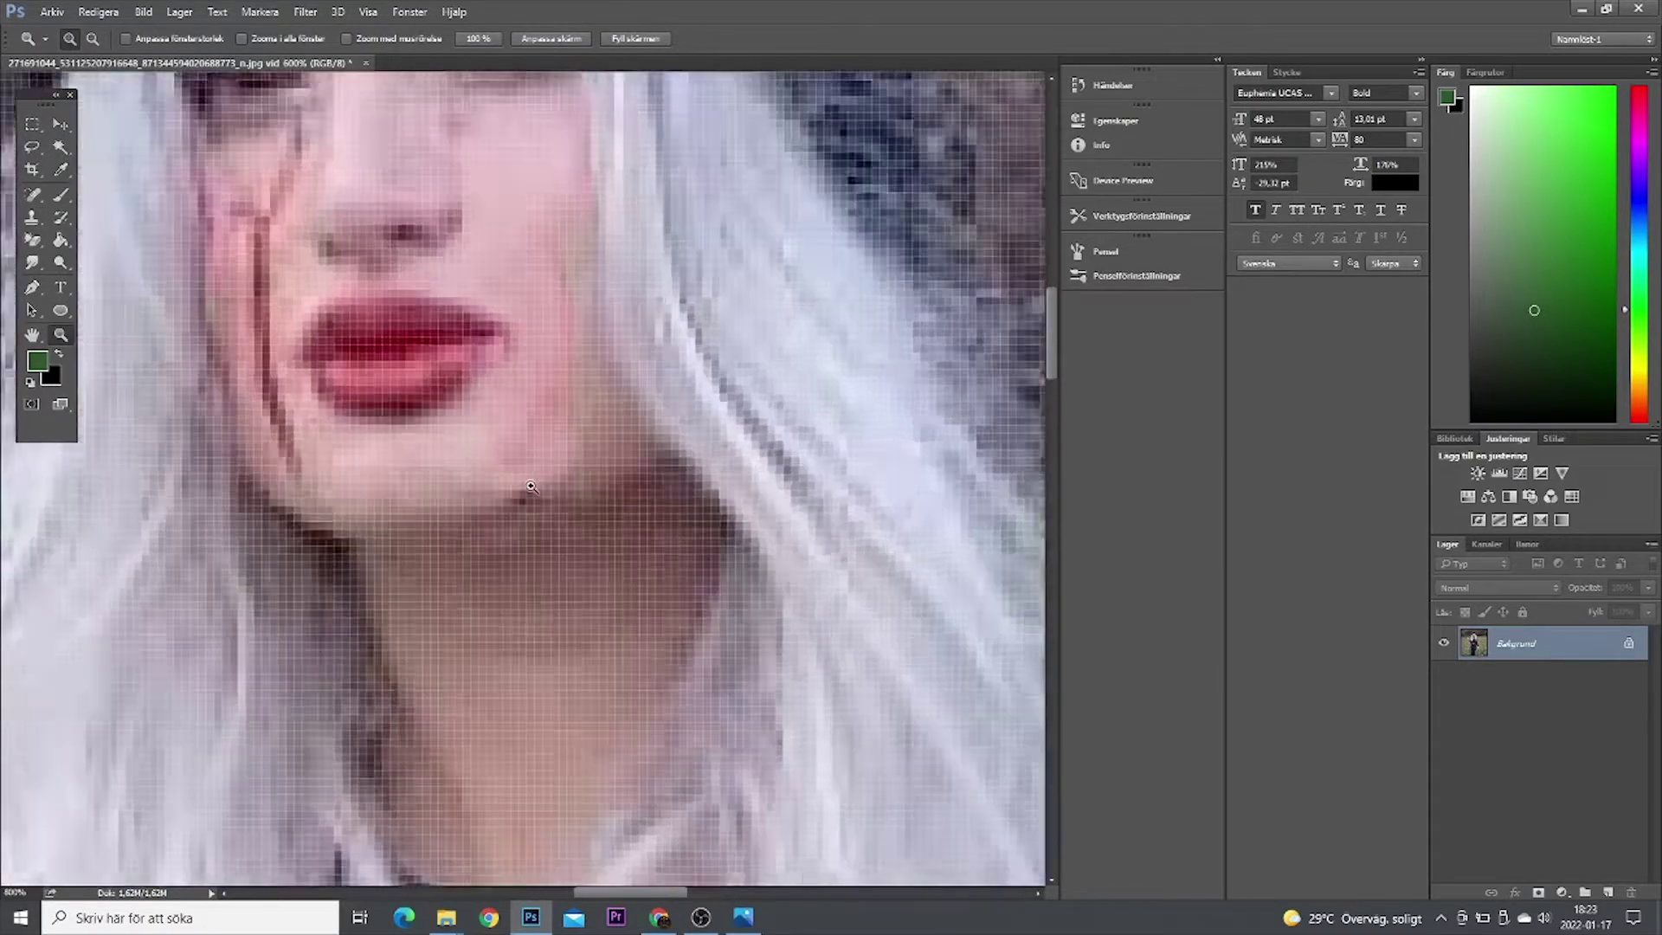
pyautogui.click(33, 218)
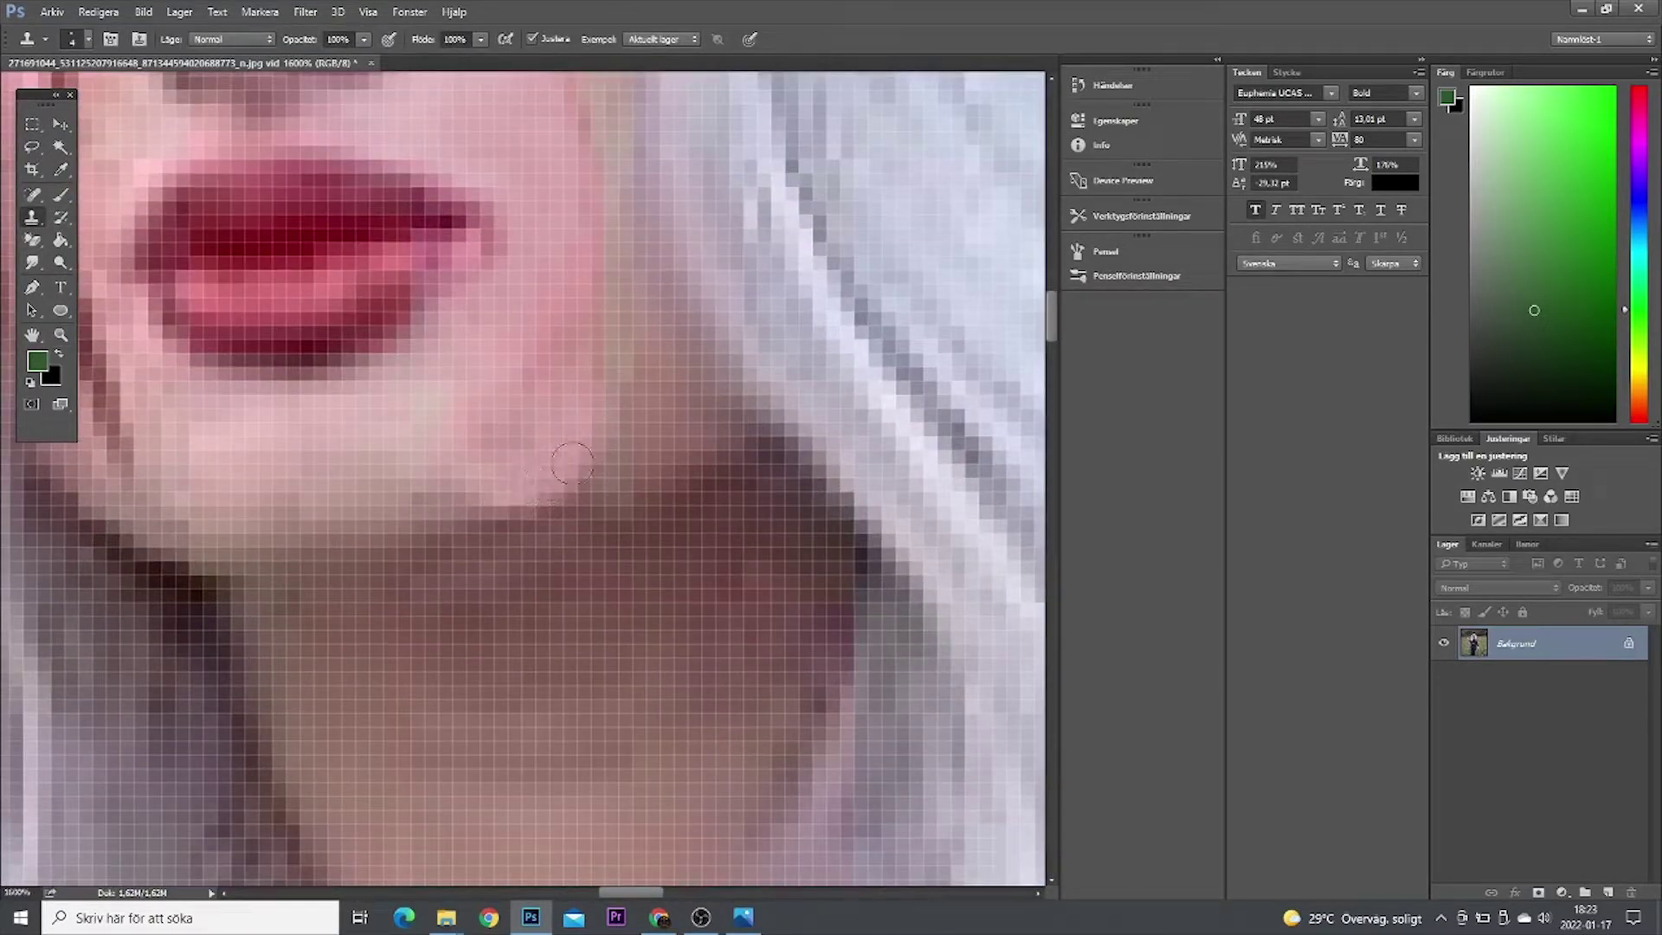
# - Recheck the face at several zoom levels, sample chin skin, and undo the last clone stroke
pyautogui.click(61, 334)
pyautogui.rightClick(419, 371)
pyautogui.click(519, 439)
pyautogui.click(530, 315)
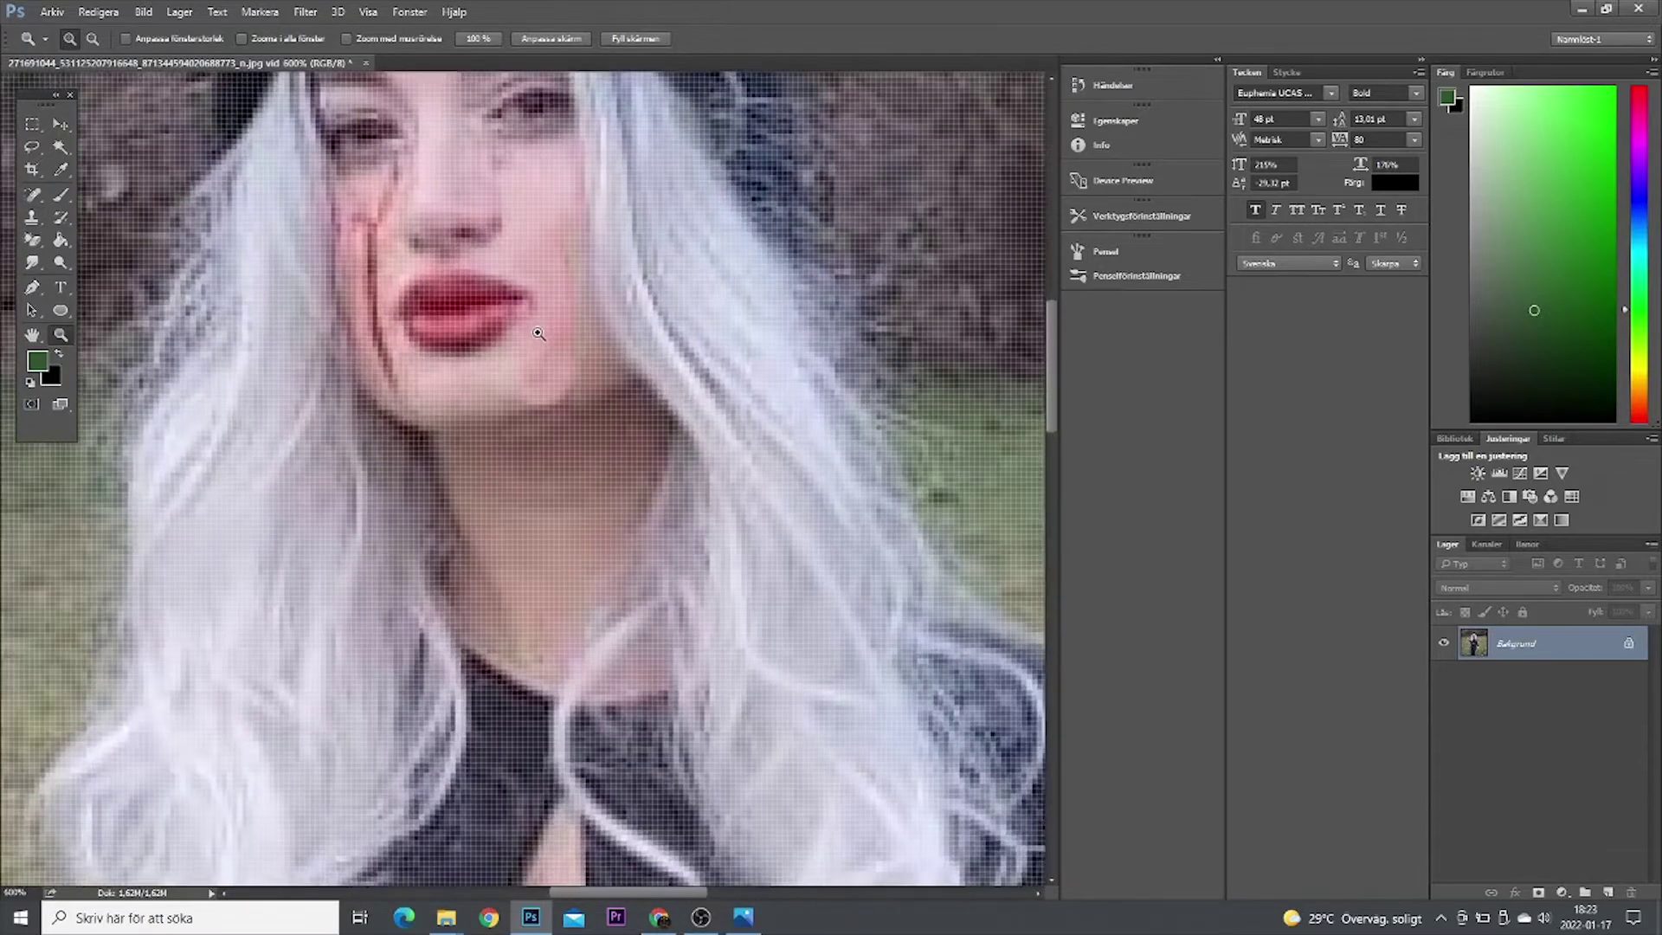
pyautogui.click(552, 359)
pyautogui.rightClick(553, 359)
pyautogui.click(610, 490)
pyautogui.rightClick(612, 430)
pyautogui.click(668, 545)
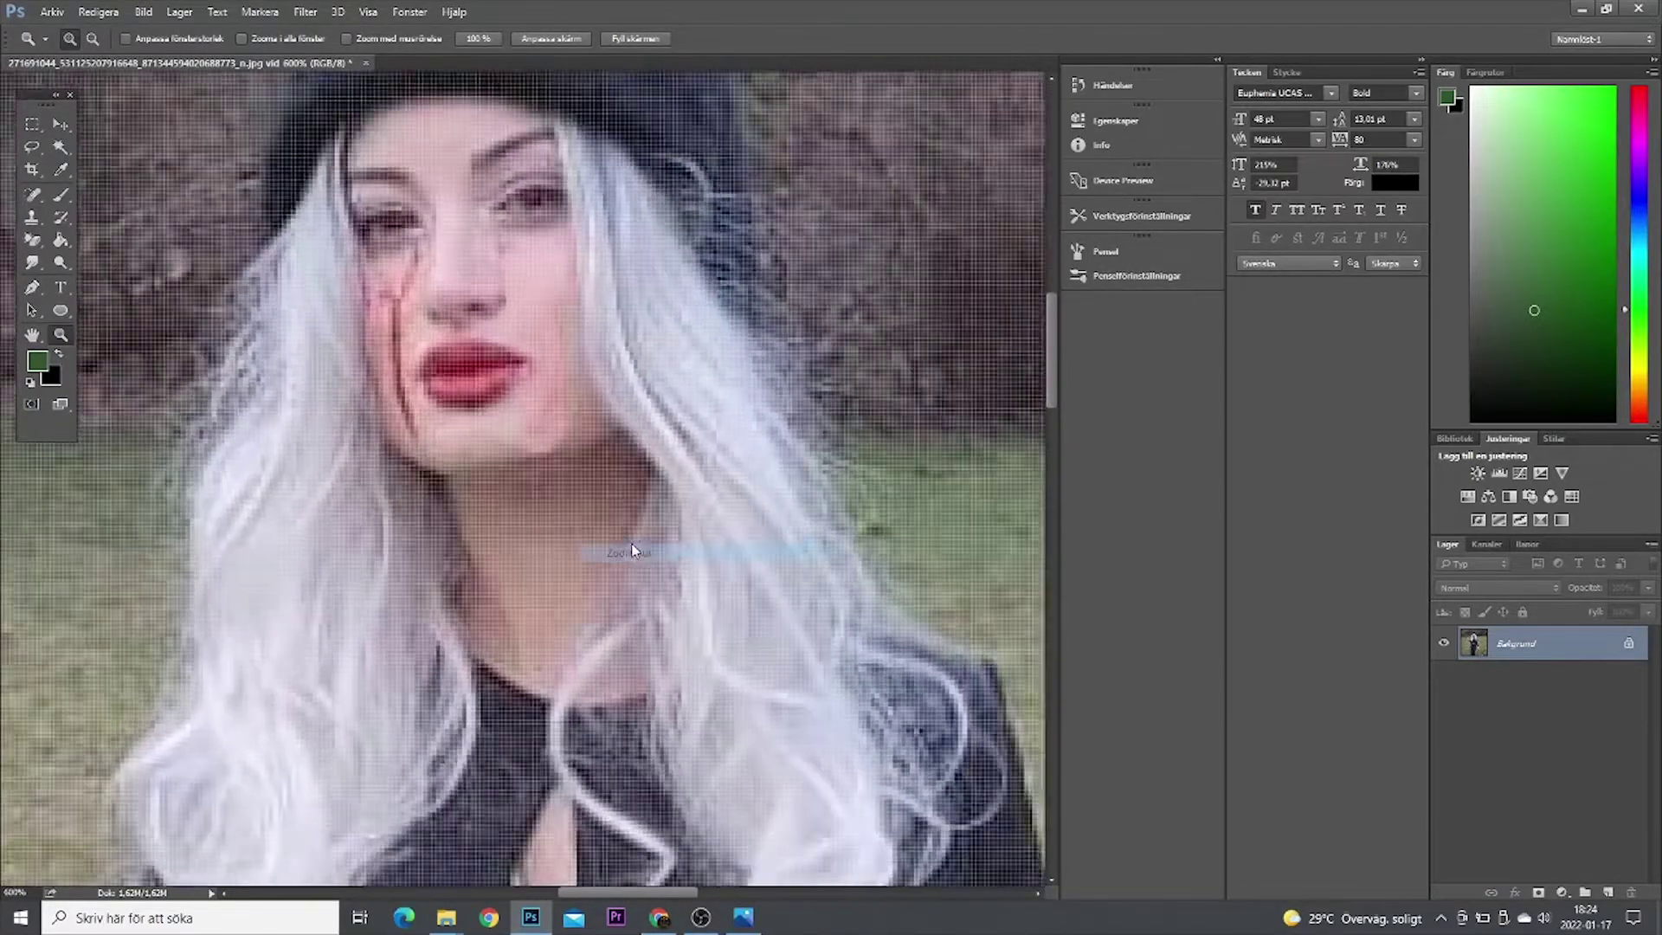
pyautogui.click(26, 221)
pyautogui.keyDown('alt'); pyautogui.click(481, 446); pyautogui.keyUp('alt')
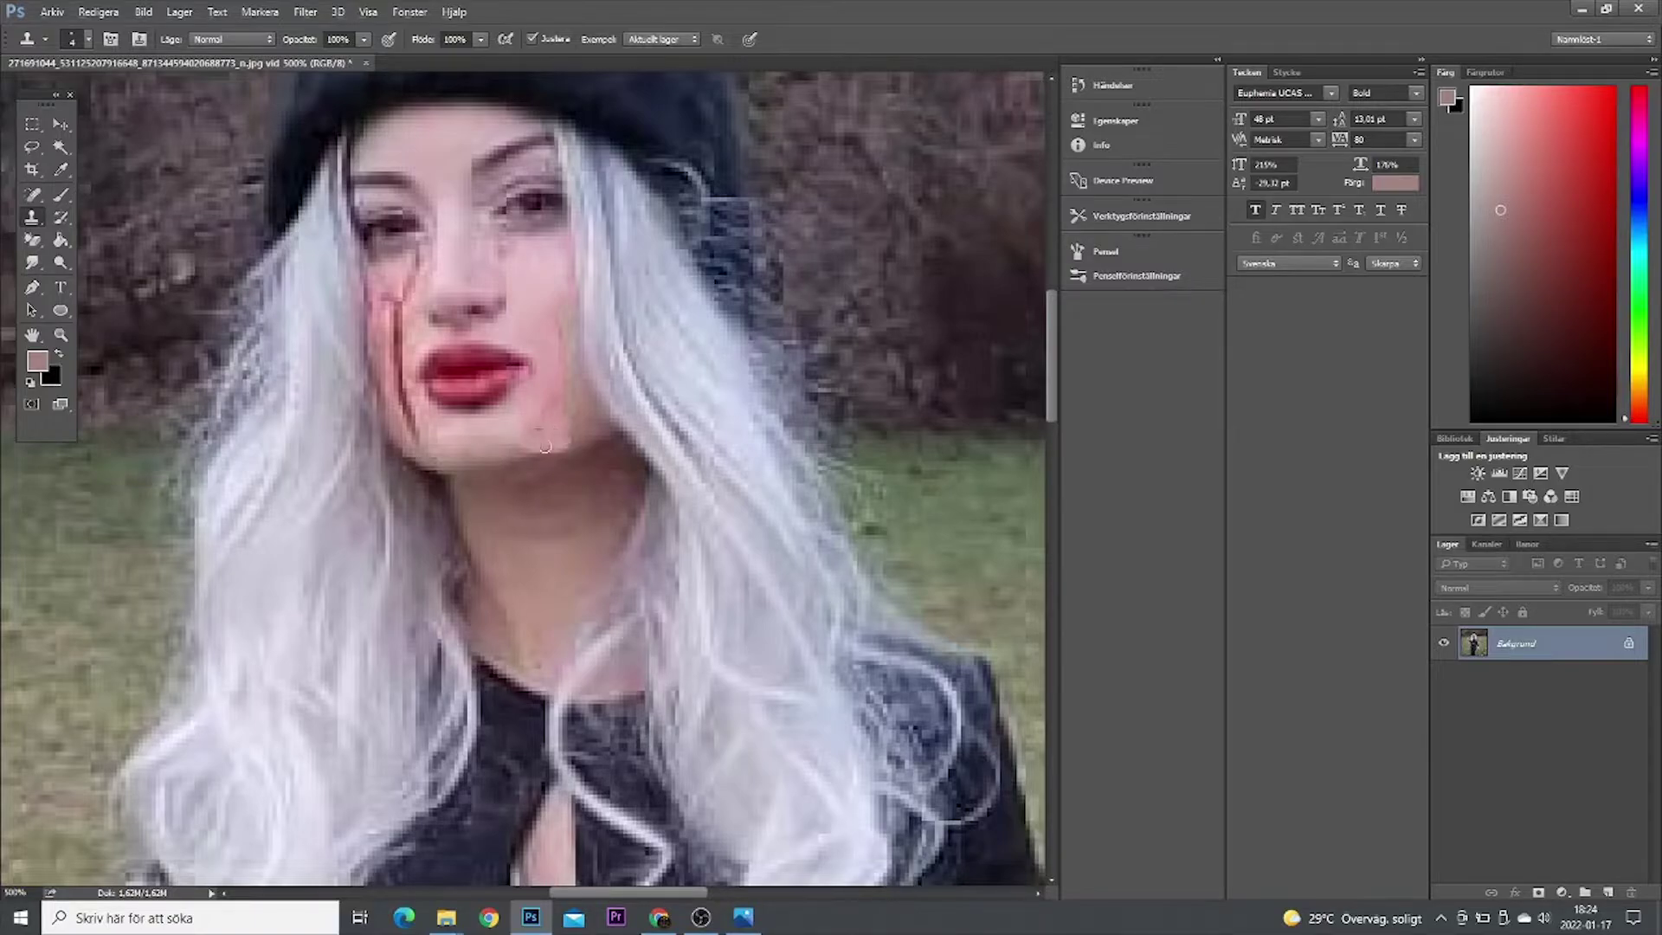
pyautogui.click(98, 11)
pyautogui.click(104, 62)
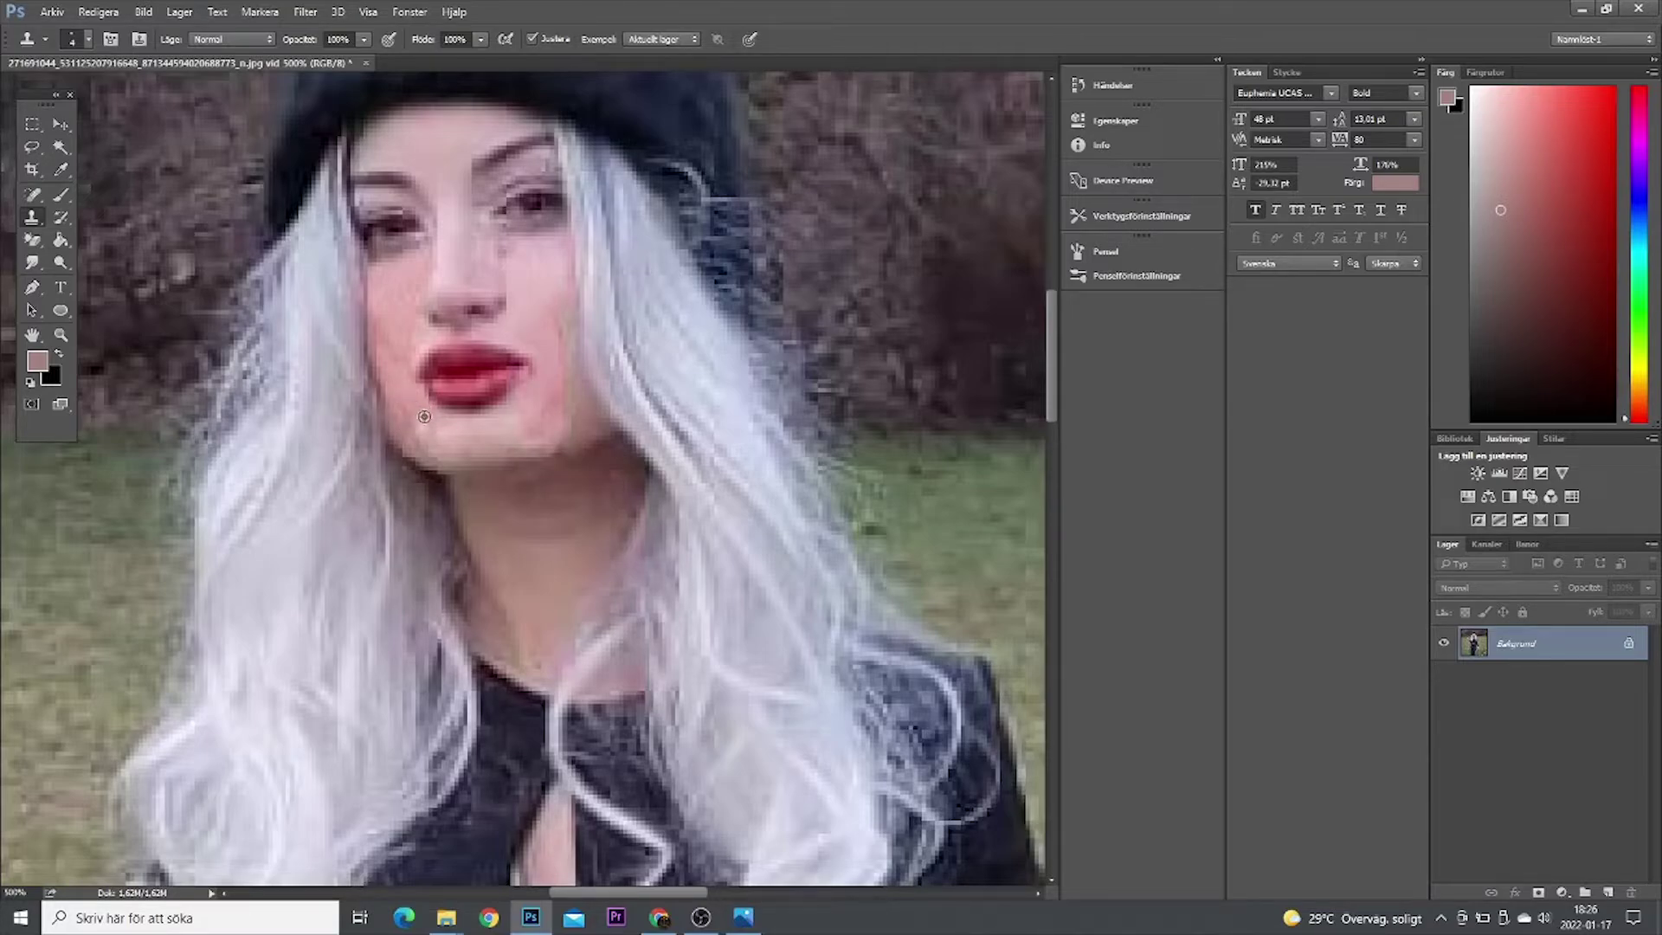
pyautogui.press('z')
pyautogui.hotkey('ctrl', '1')
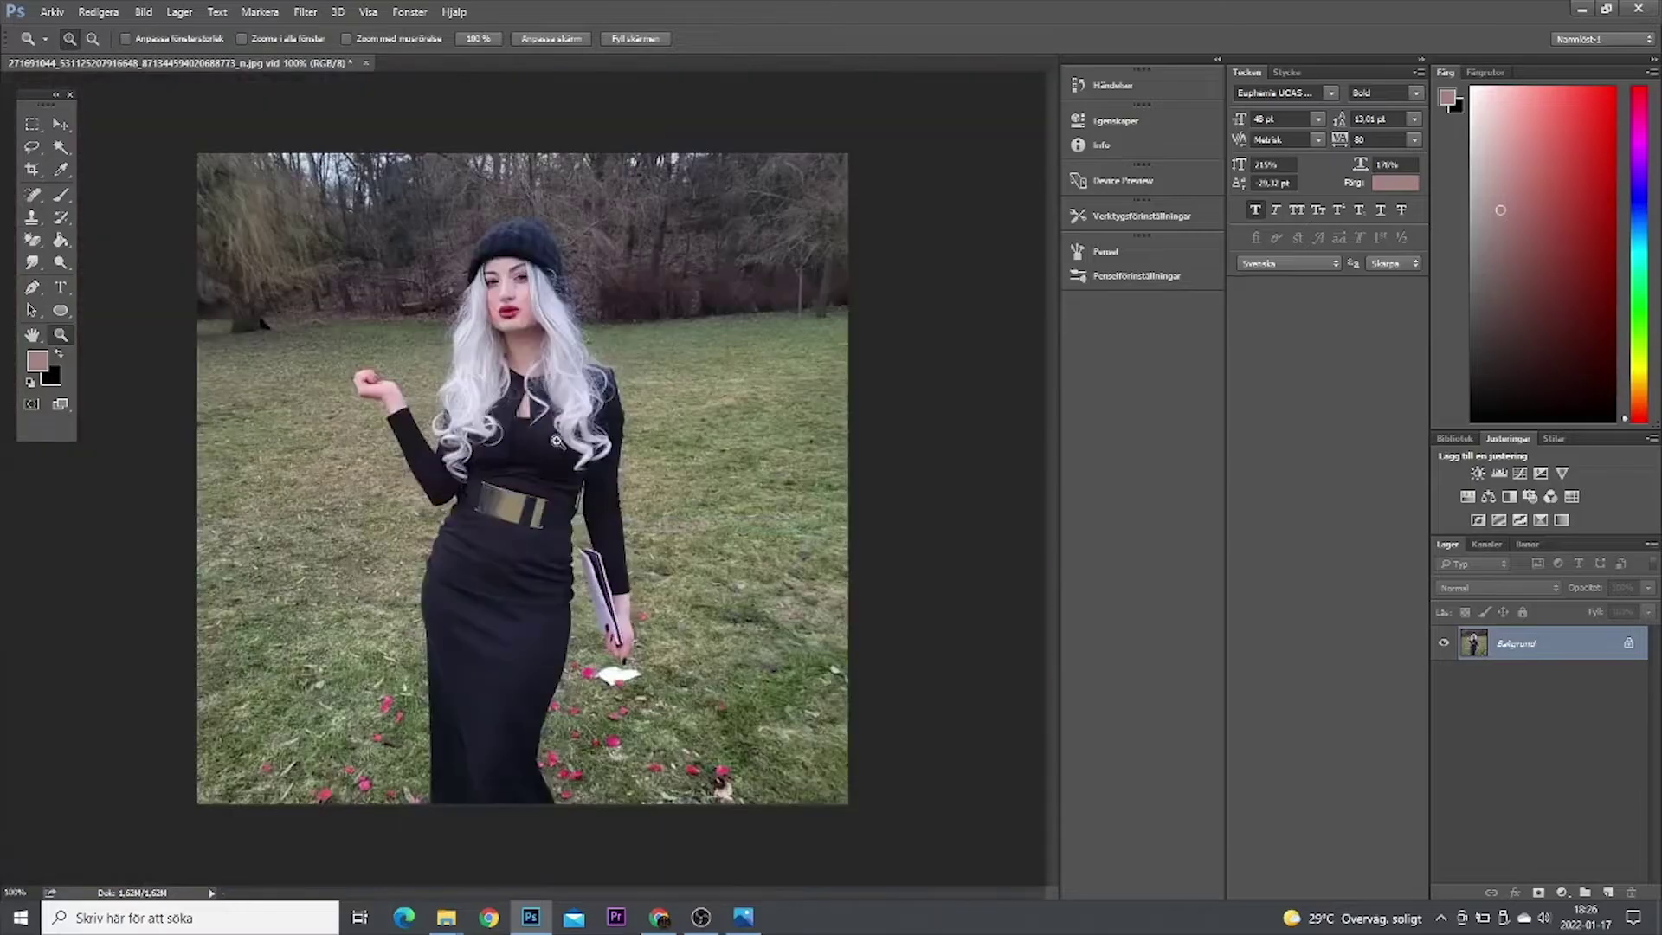
pyautogui.click(545, 281)
pyautogui.press('s')
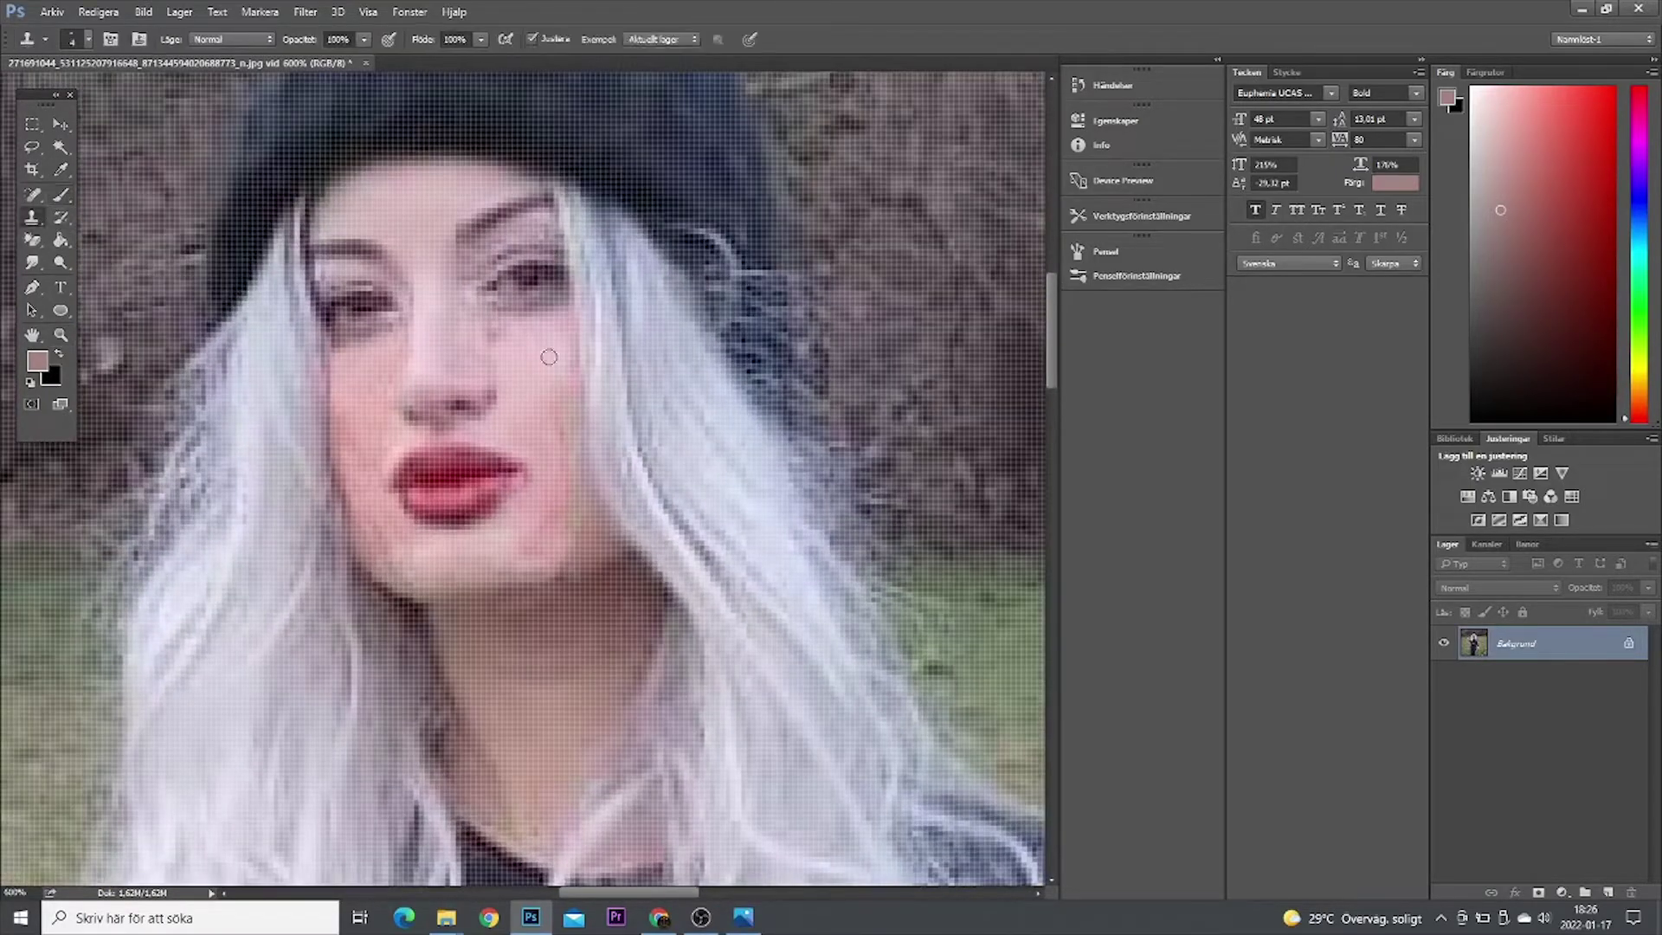
pyautogui.press('z')
pyautogui.hotkey('ctrl', '1')
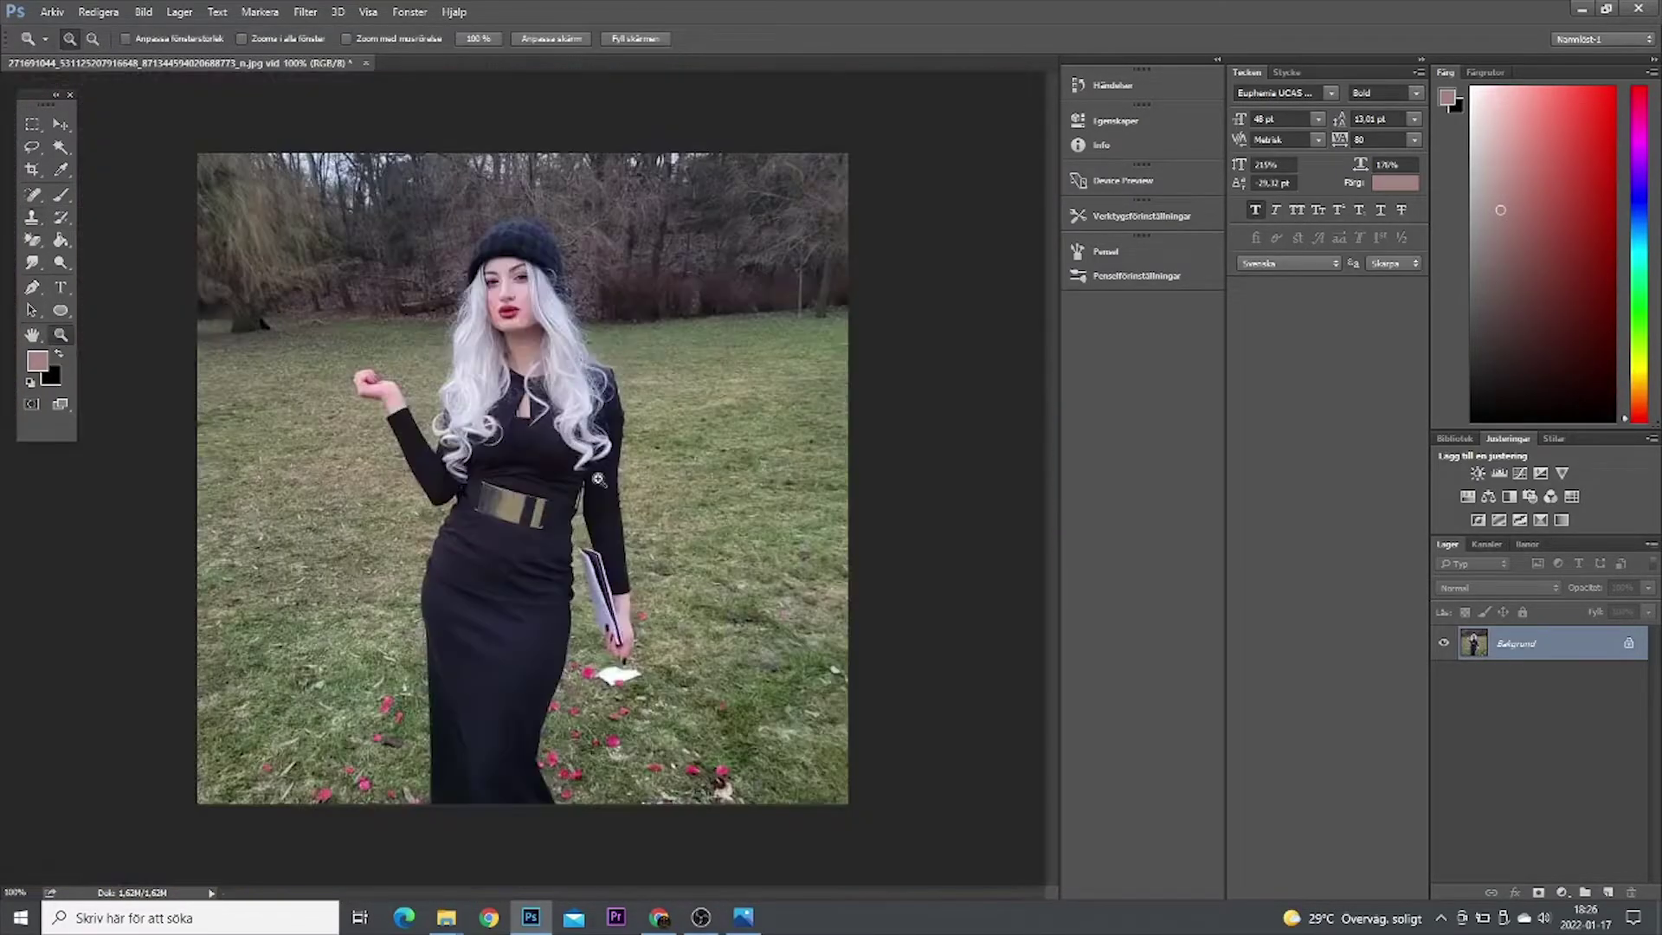
pyautogui.click(578, 463)
pyautogui.rightClick(578, 463)
pyautogui.click(579, 465)
pyautogui.hotkey('alt', 'Tab')
pyautogui.click(528, 307)
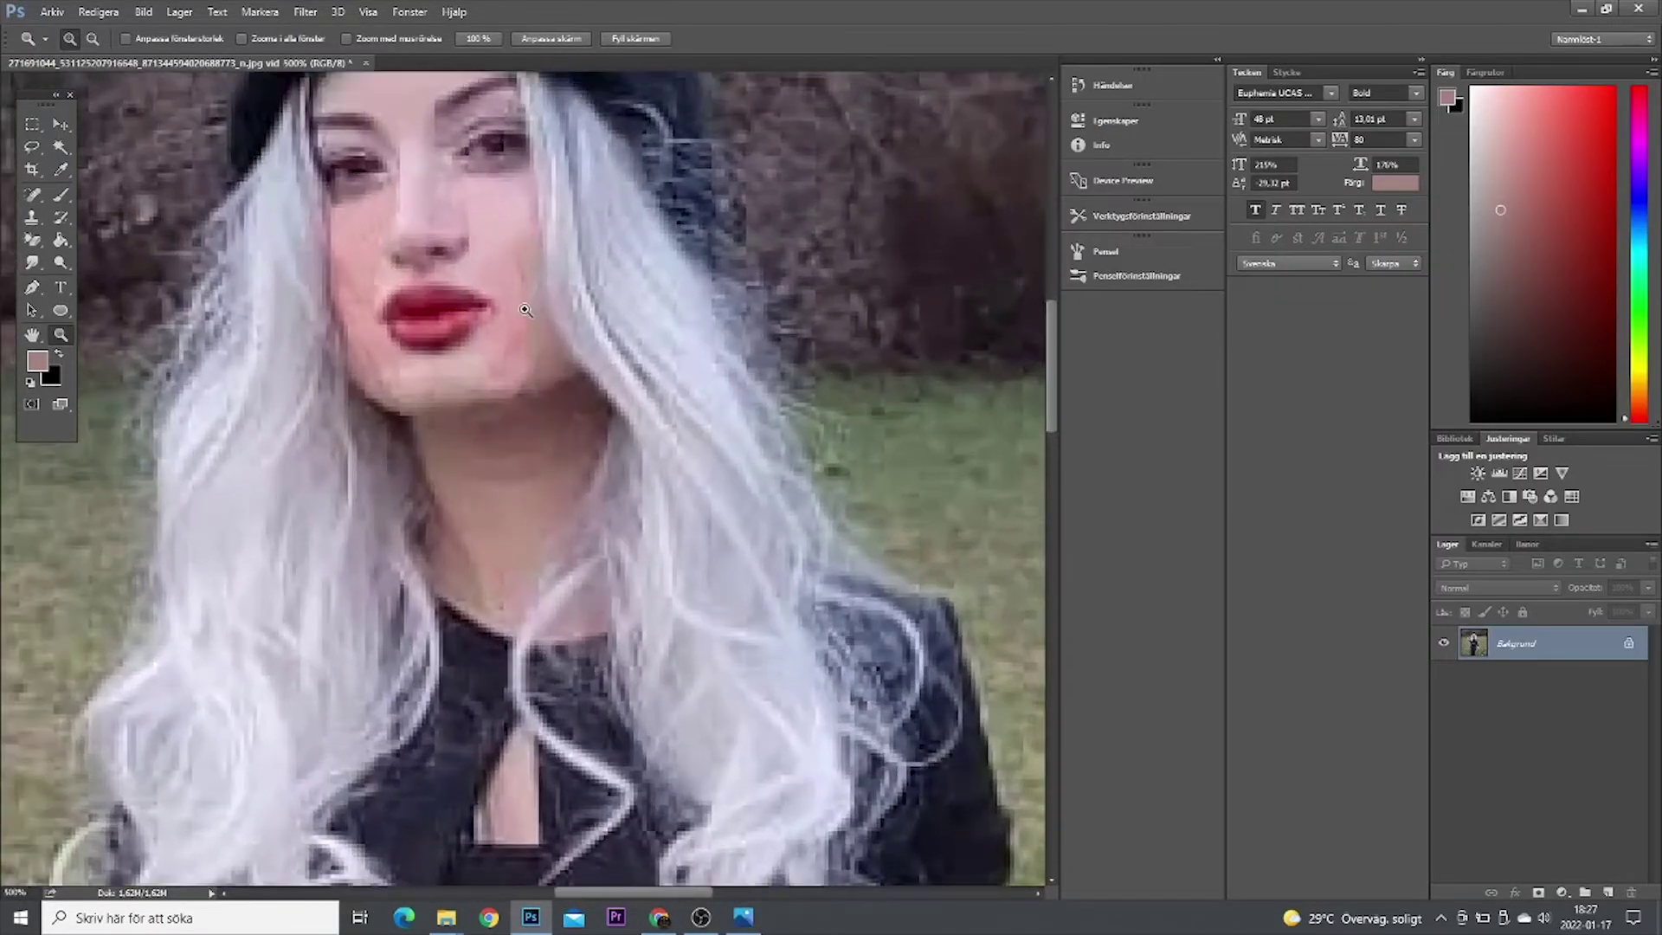
pyautogui.hotkey('ctrl', '1')
pyautogui.click(742, 916)
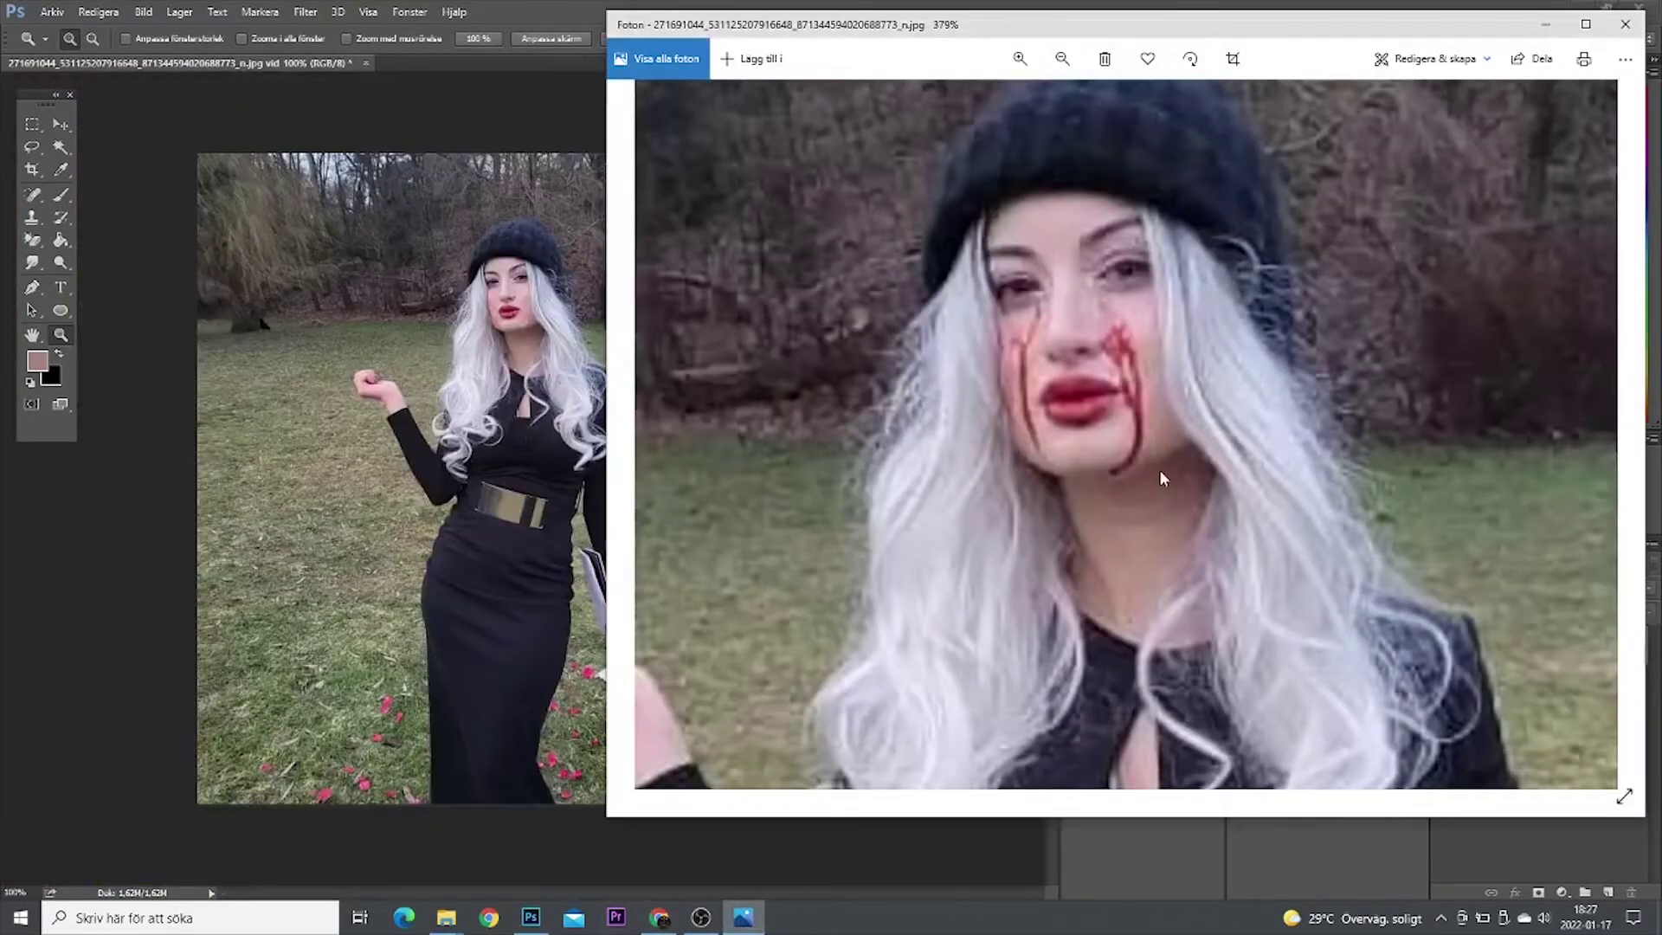
pyautogui.click(507, 290)
pyautogui.rightClick(397, 375)
pyautogui.click(485, 373)
# - Inspect the cleaned face at 400-600% and fit-to-screen, then launch the Camera Raw Filter
pyautogui.click(519, 329)
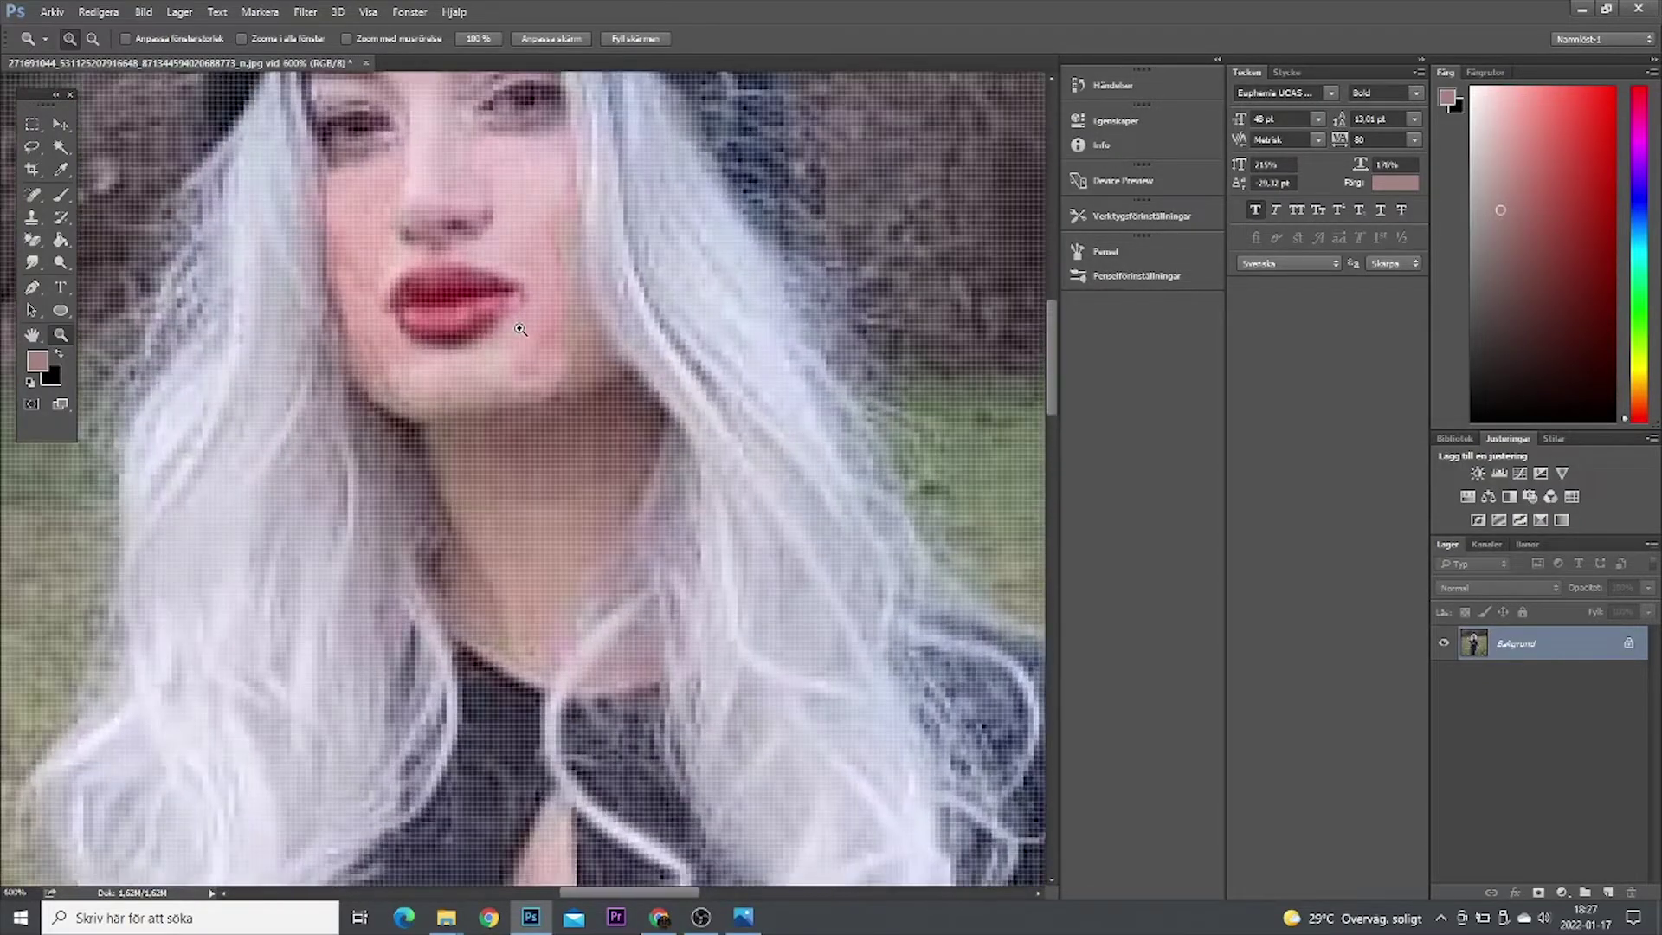
pyautogui.press('s')
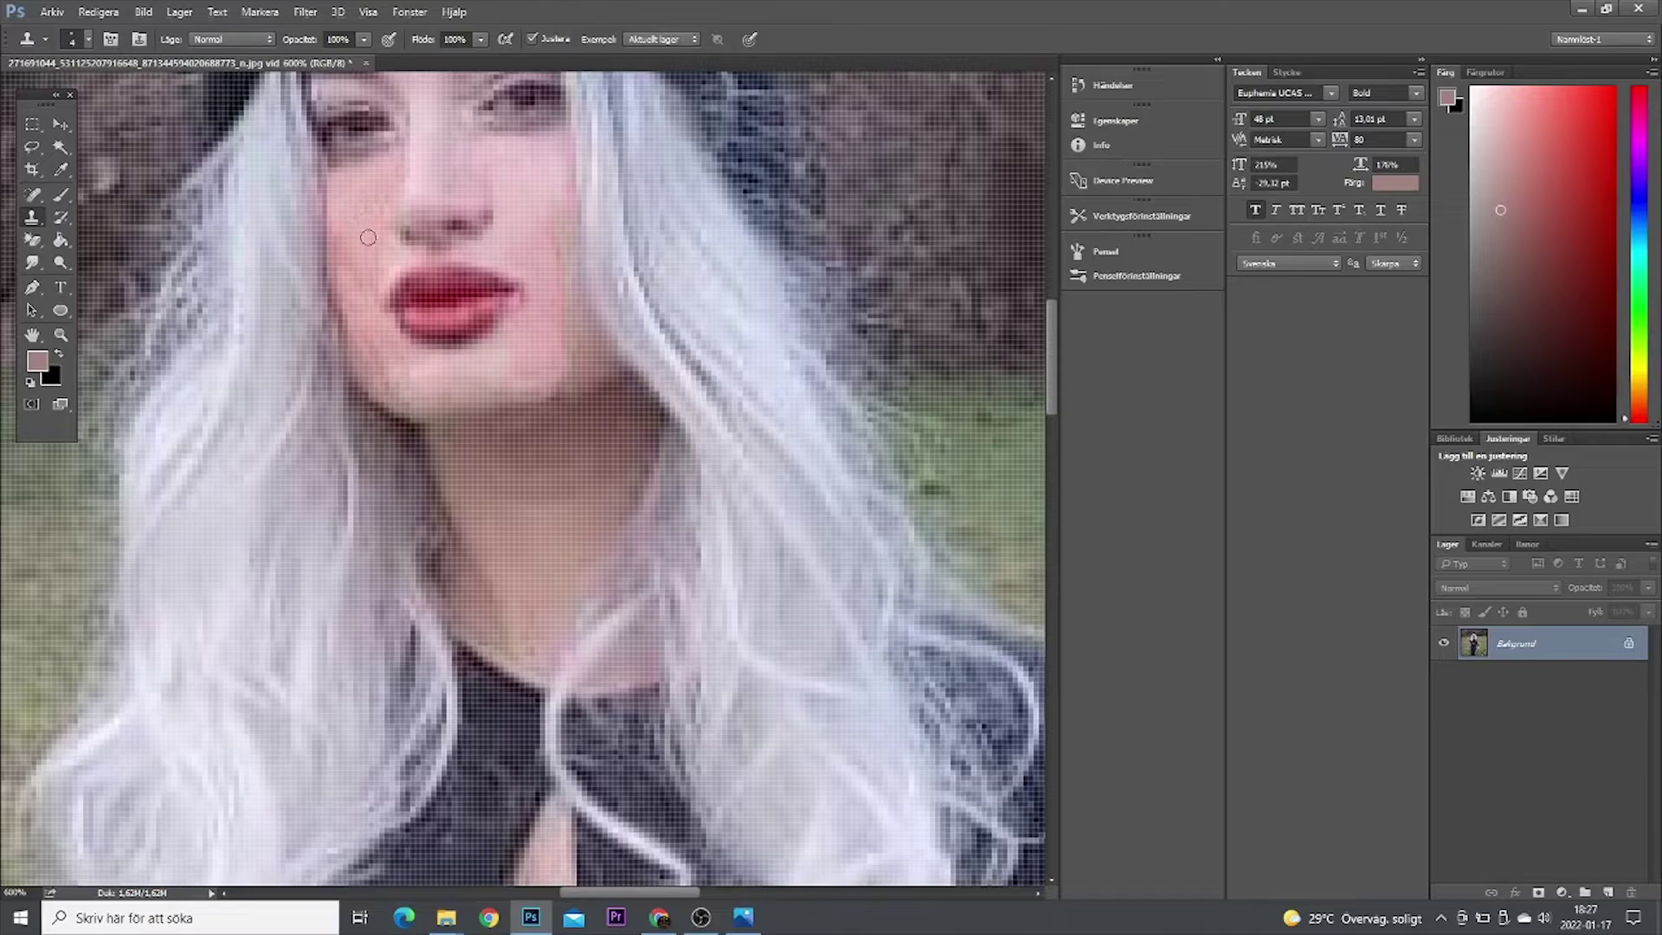
pyautogui.press('z')
pyautogui.rightClick(387, 410)
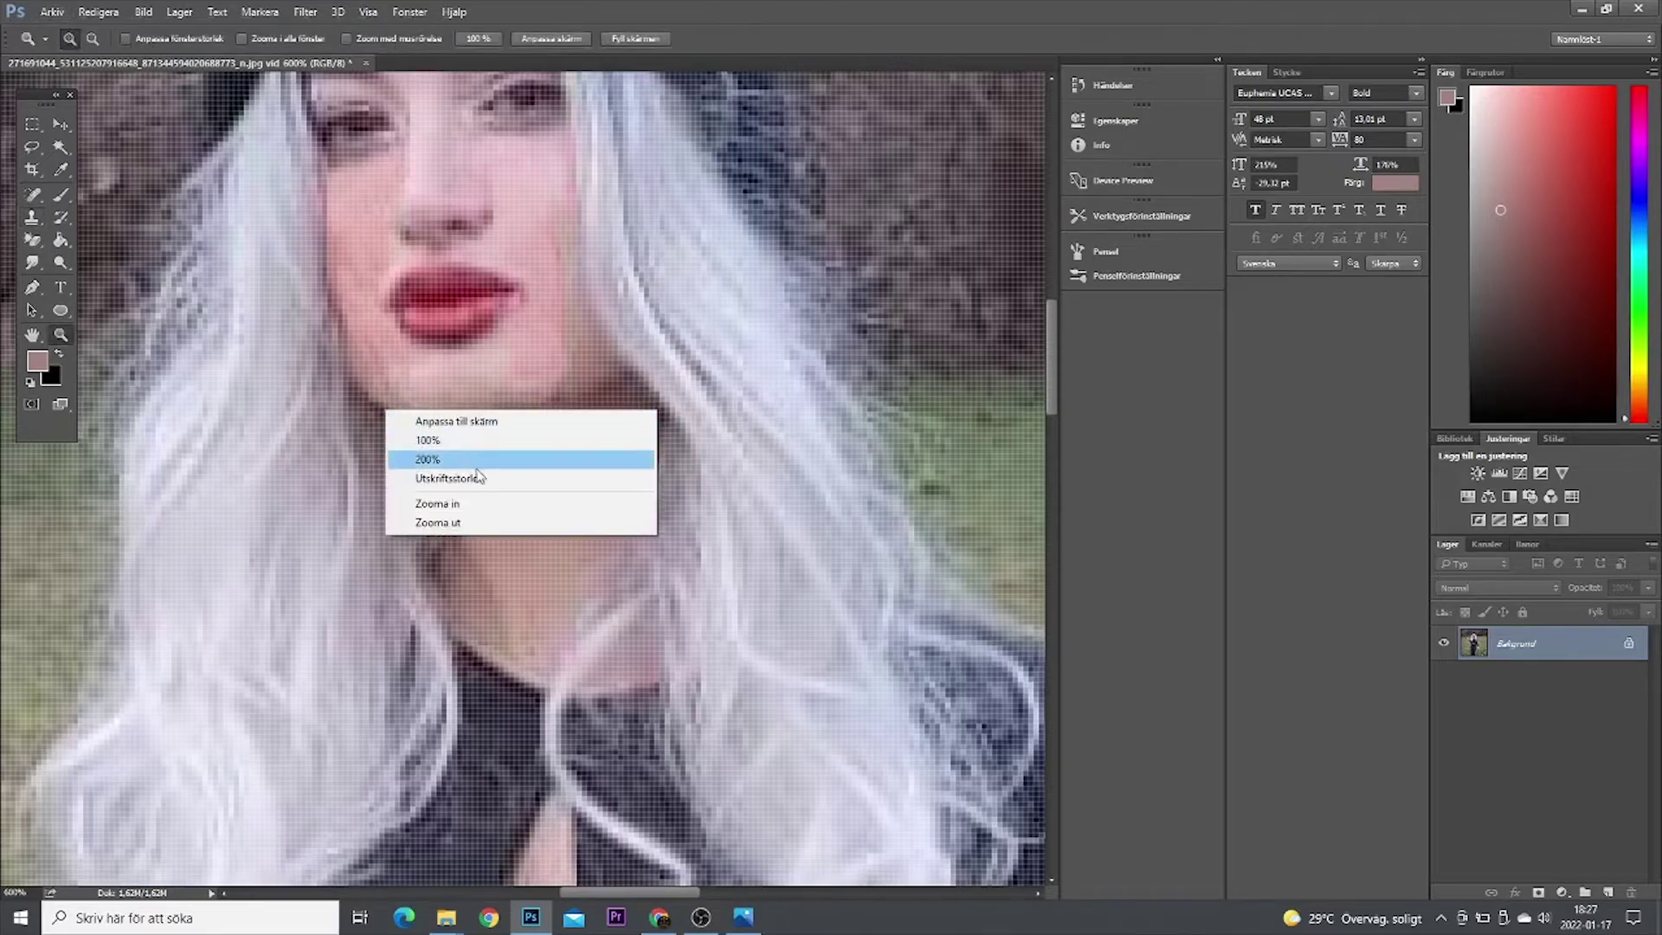
pyautogui.click(477, 475)
pyautogui.click(523, 372)
pyautogui.rightClick(547, 370)
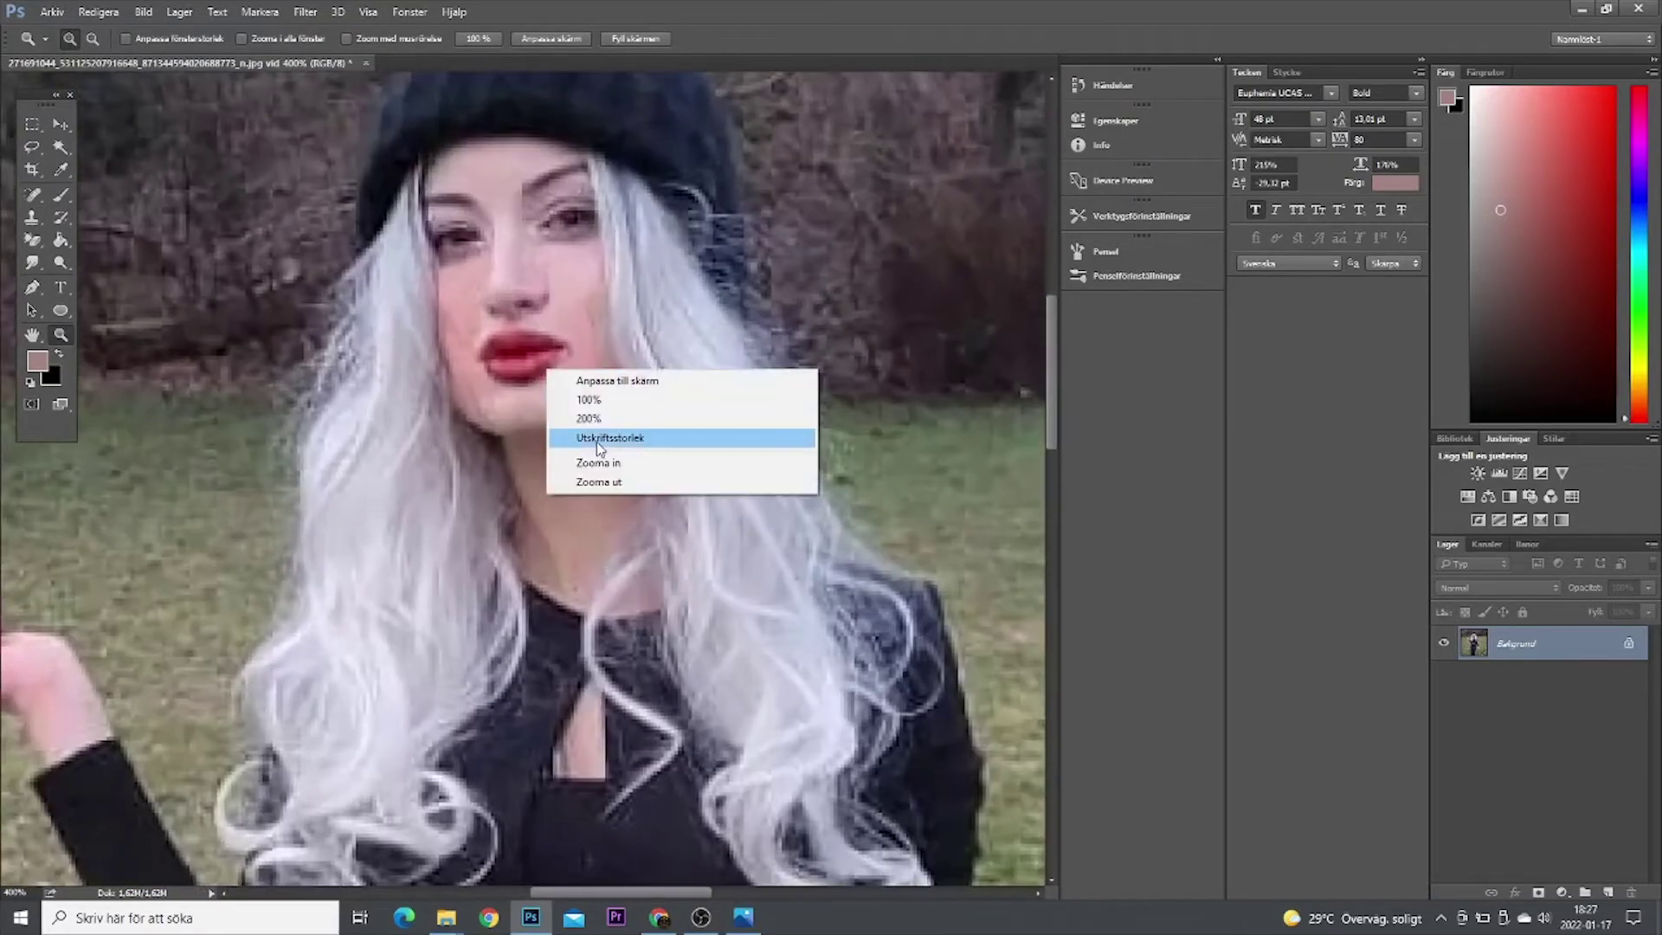
pyautogui.click(596, 438)
pyautogui.click(508, 295)
pyautogui.rightClick(506, 304)
pyautogui.click(563, 374)
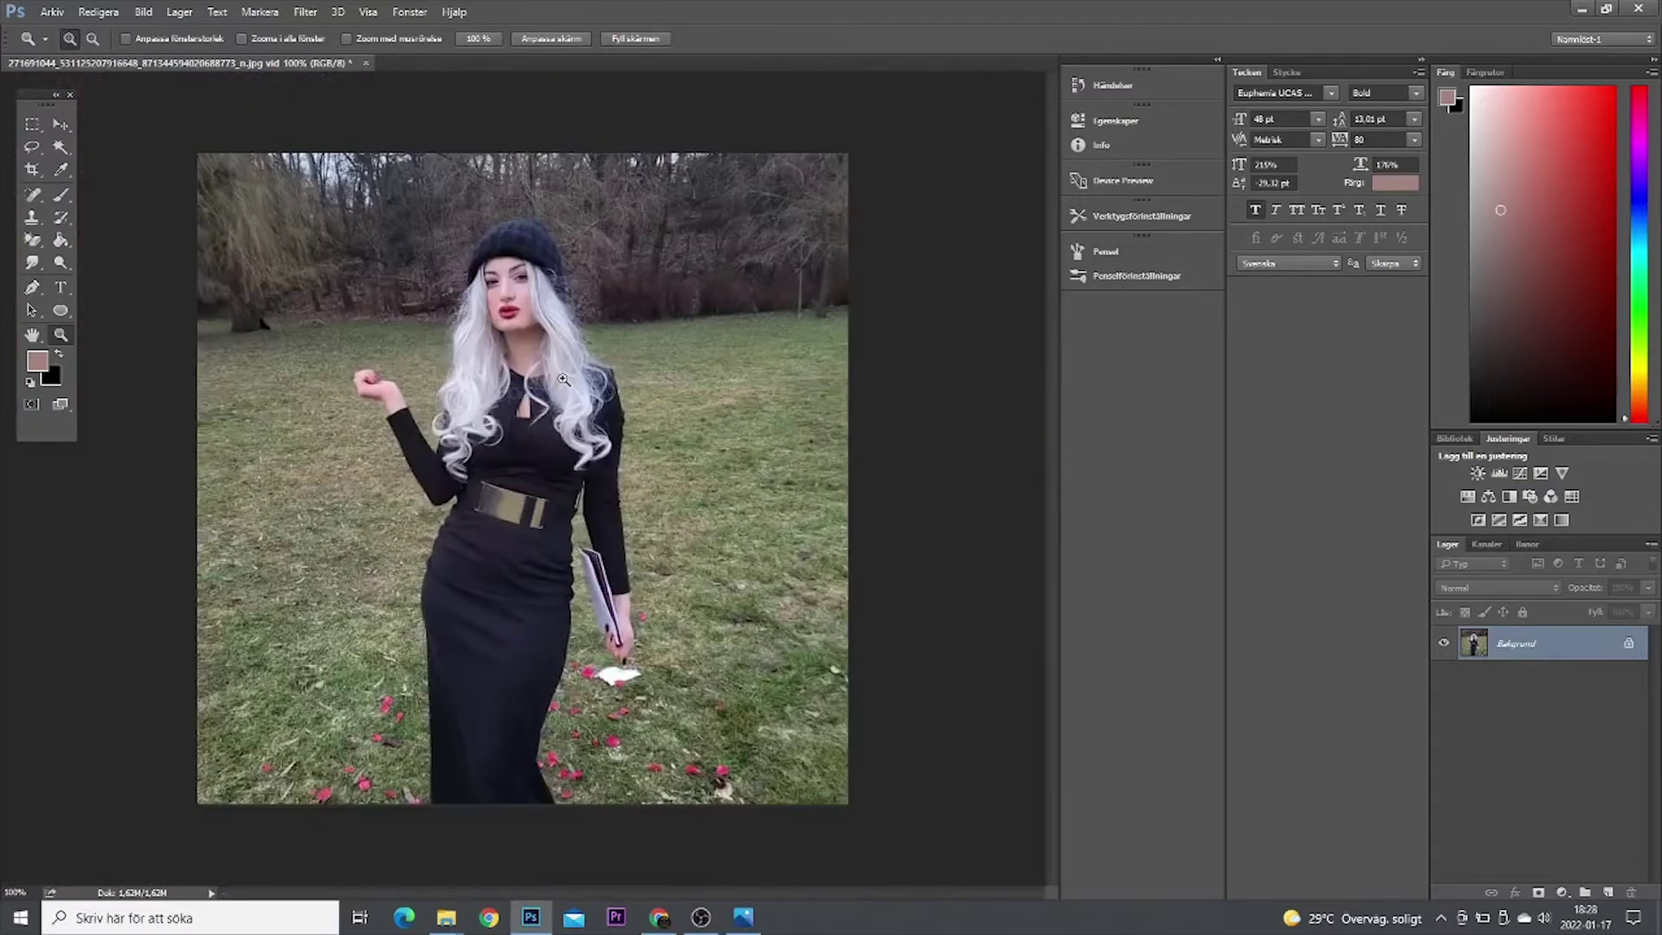
pyautogui.click(305, 12)
# - Set exposure +0,20, contrast -63, whites +58, blacks -49 and vibrance +53 in Camera Raw
pyautogui.click(346, 143)
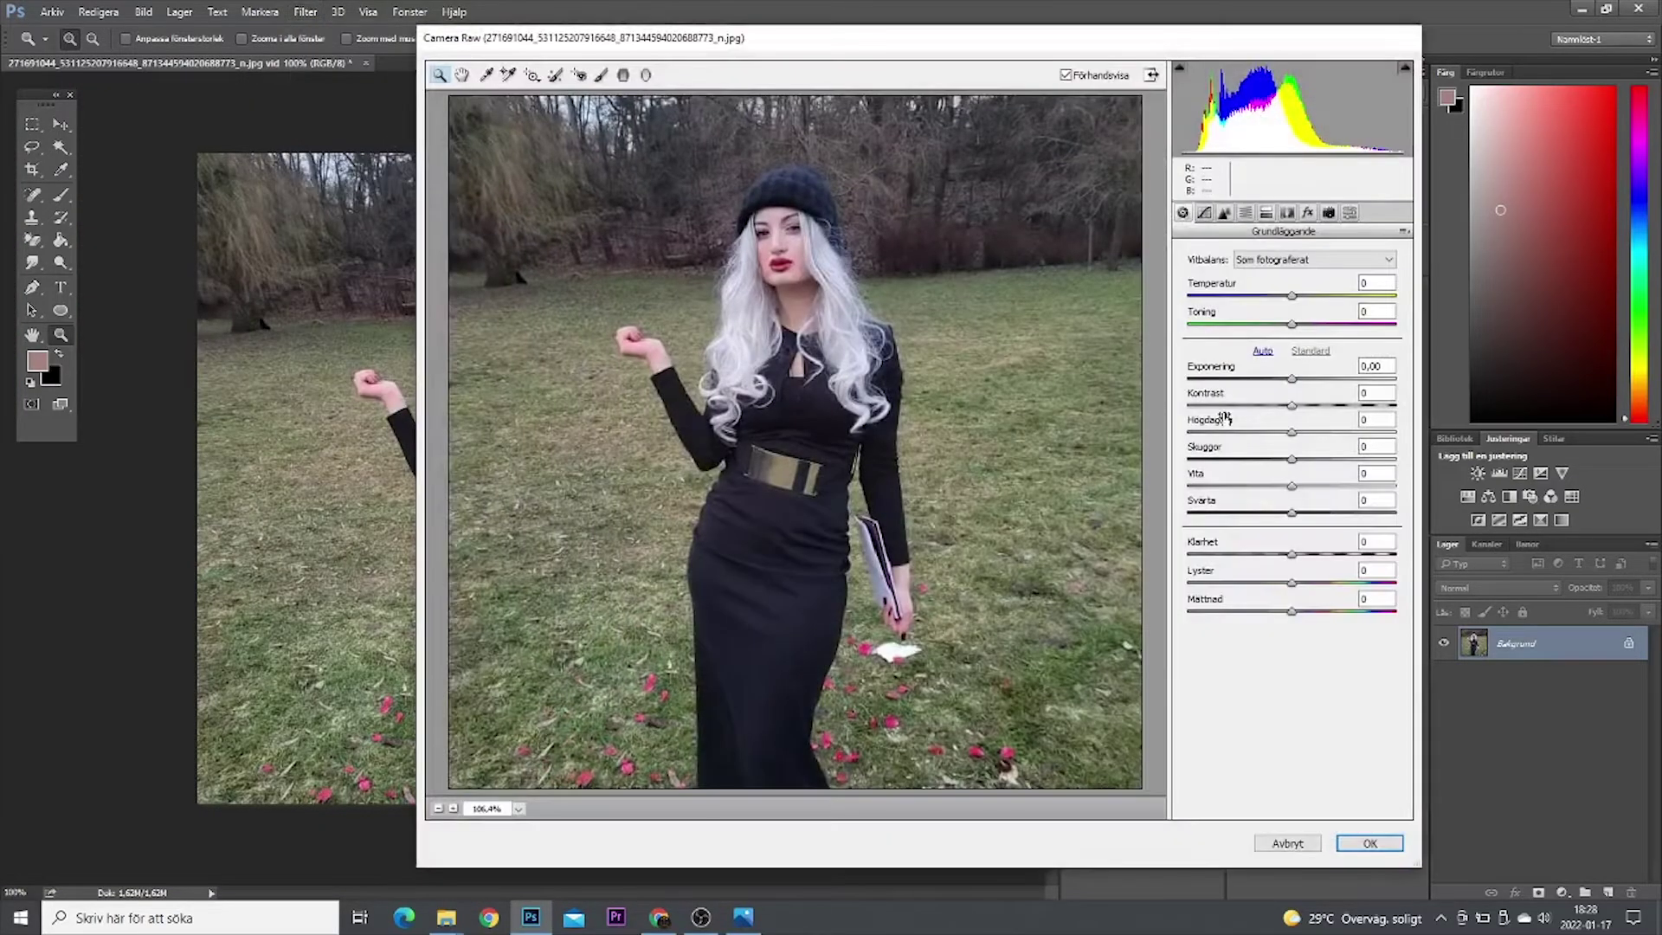
pyautogui.moveTo(1291, 485); pyautogui.dragTo(1351, 487)
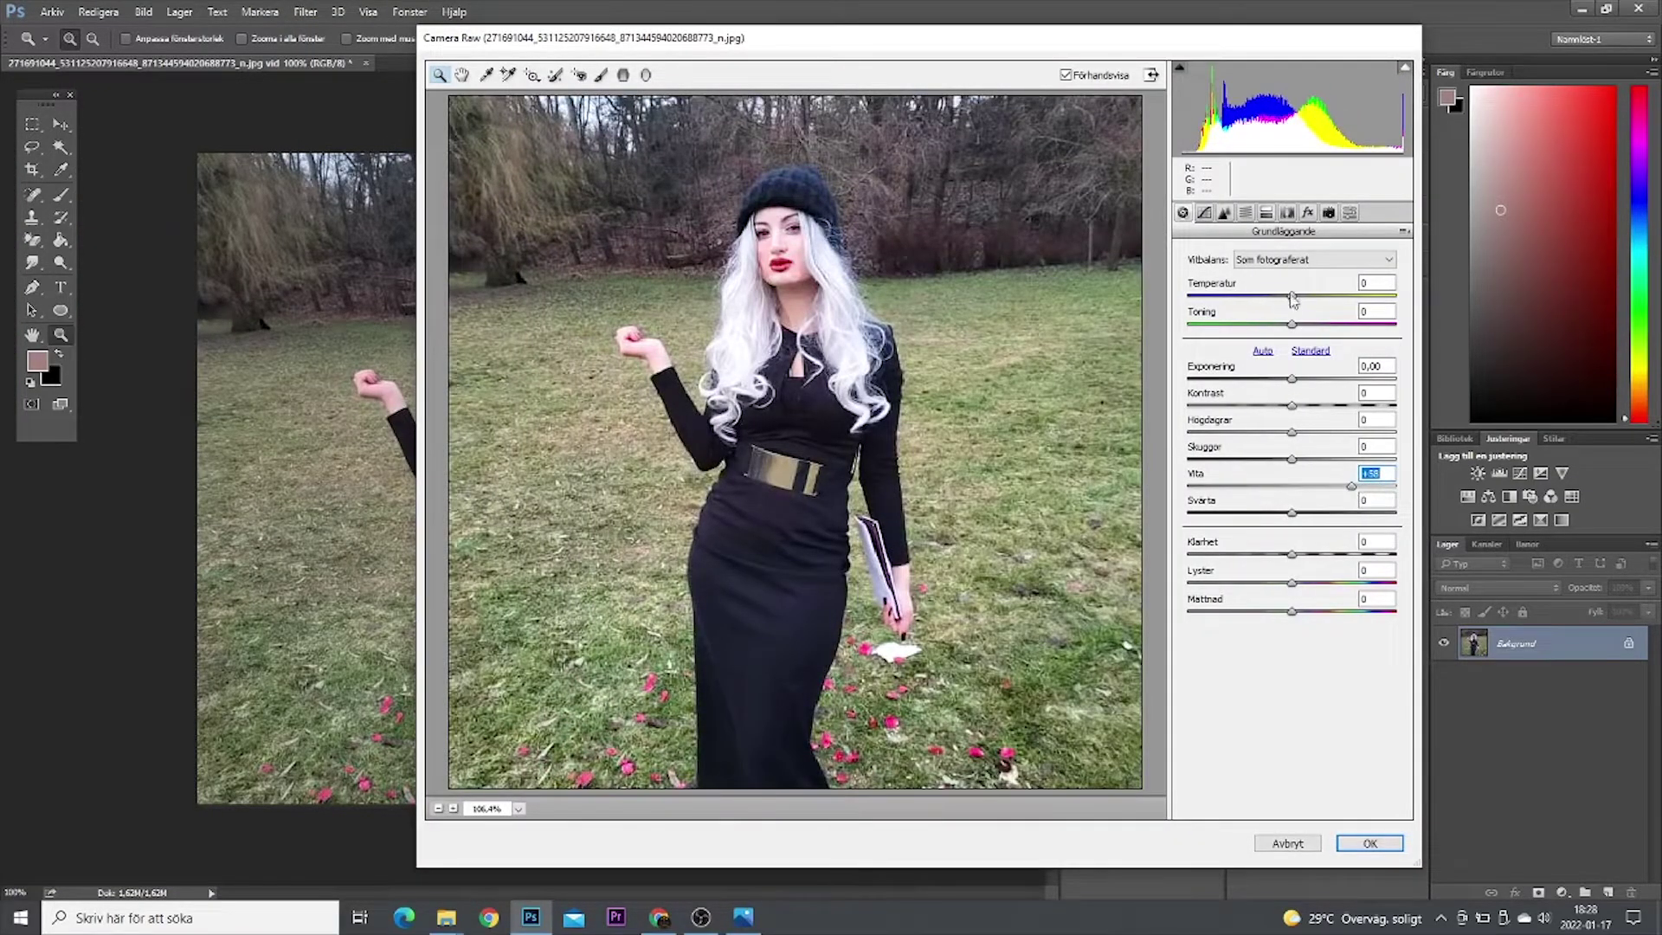
pyautogui.moveTo(1291, 296)
pyautogui.mouseDown()
pyautogui.moveTo(1294, 323)
pyautogui.moveTo(1277, 324)
pyautogui.moveTo(1296, 379)
pyautogui.moveTo(1279, 405)
pyautogui.moveTo(1201, 406)
pyautogui.moveTo(1407, 459)
pyautogui.moveTo(1309, 432)
pyautogui.moveTo(1240, 512)
pyautogui.moveTo(1306, 554)
pyautogui.moveTo(1312, 583)
pyautogui.moveTo(1346, 583)
pyautogui.moveTo(1308, 611)
pyautogui.mouseUp()
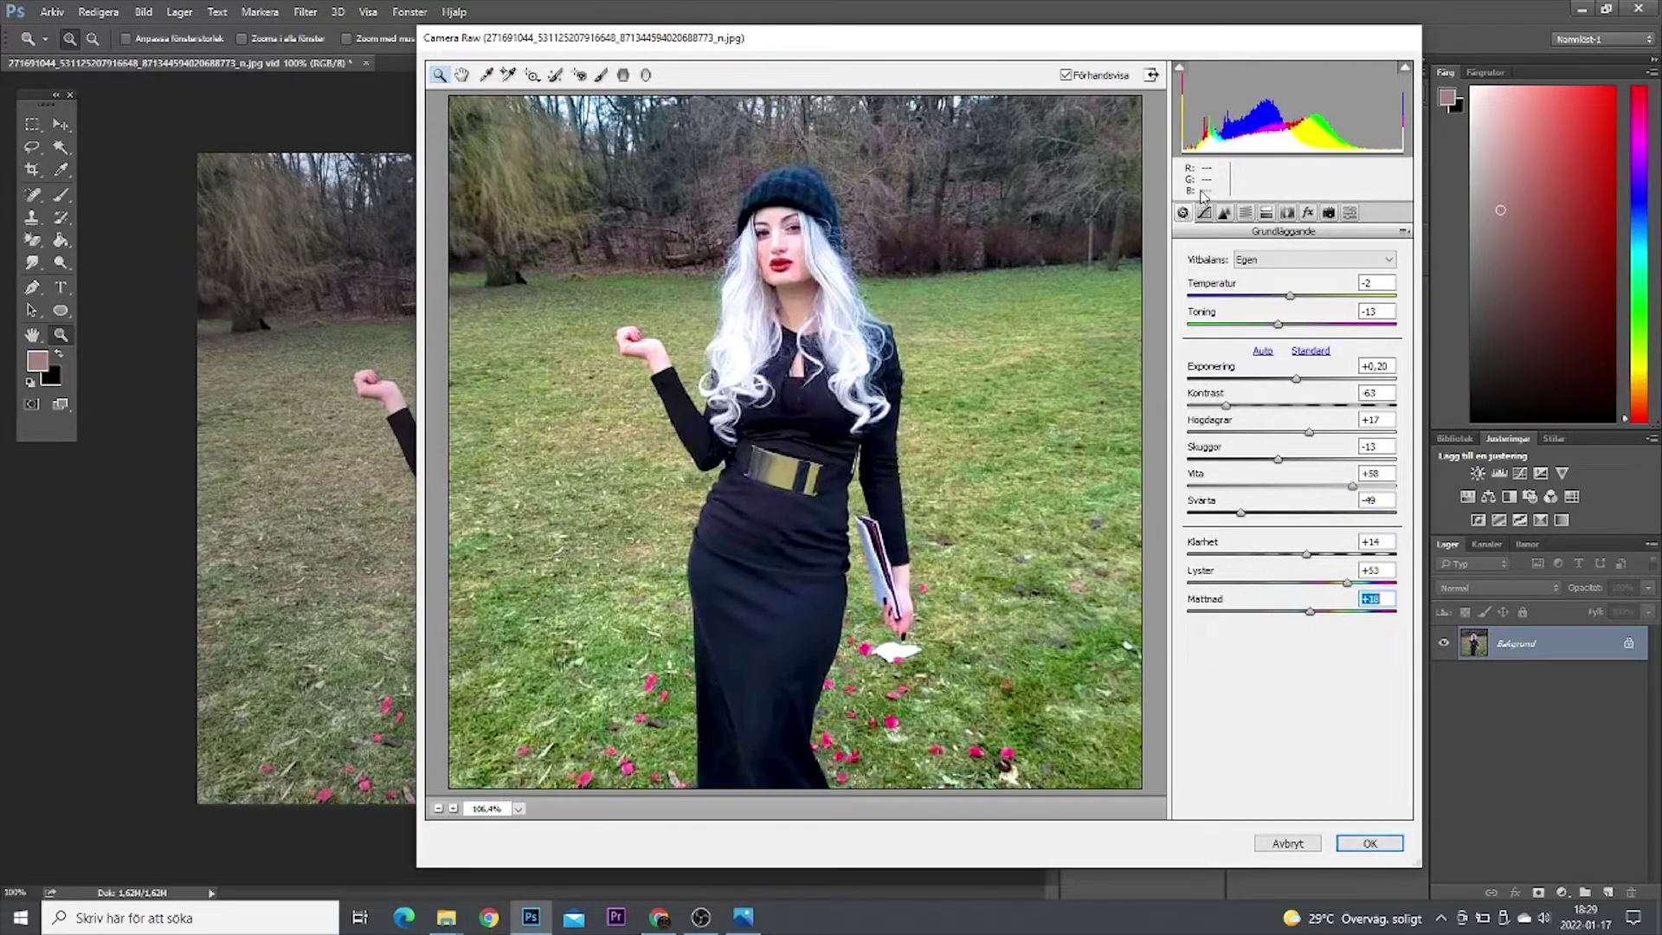
pyautogui.click(1244, 213)
pyautogui.click(1224, 212)
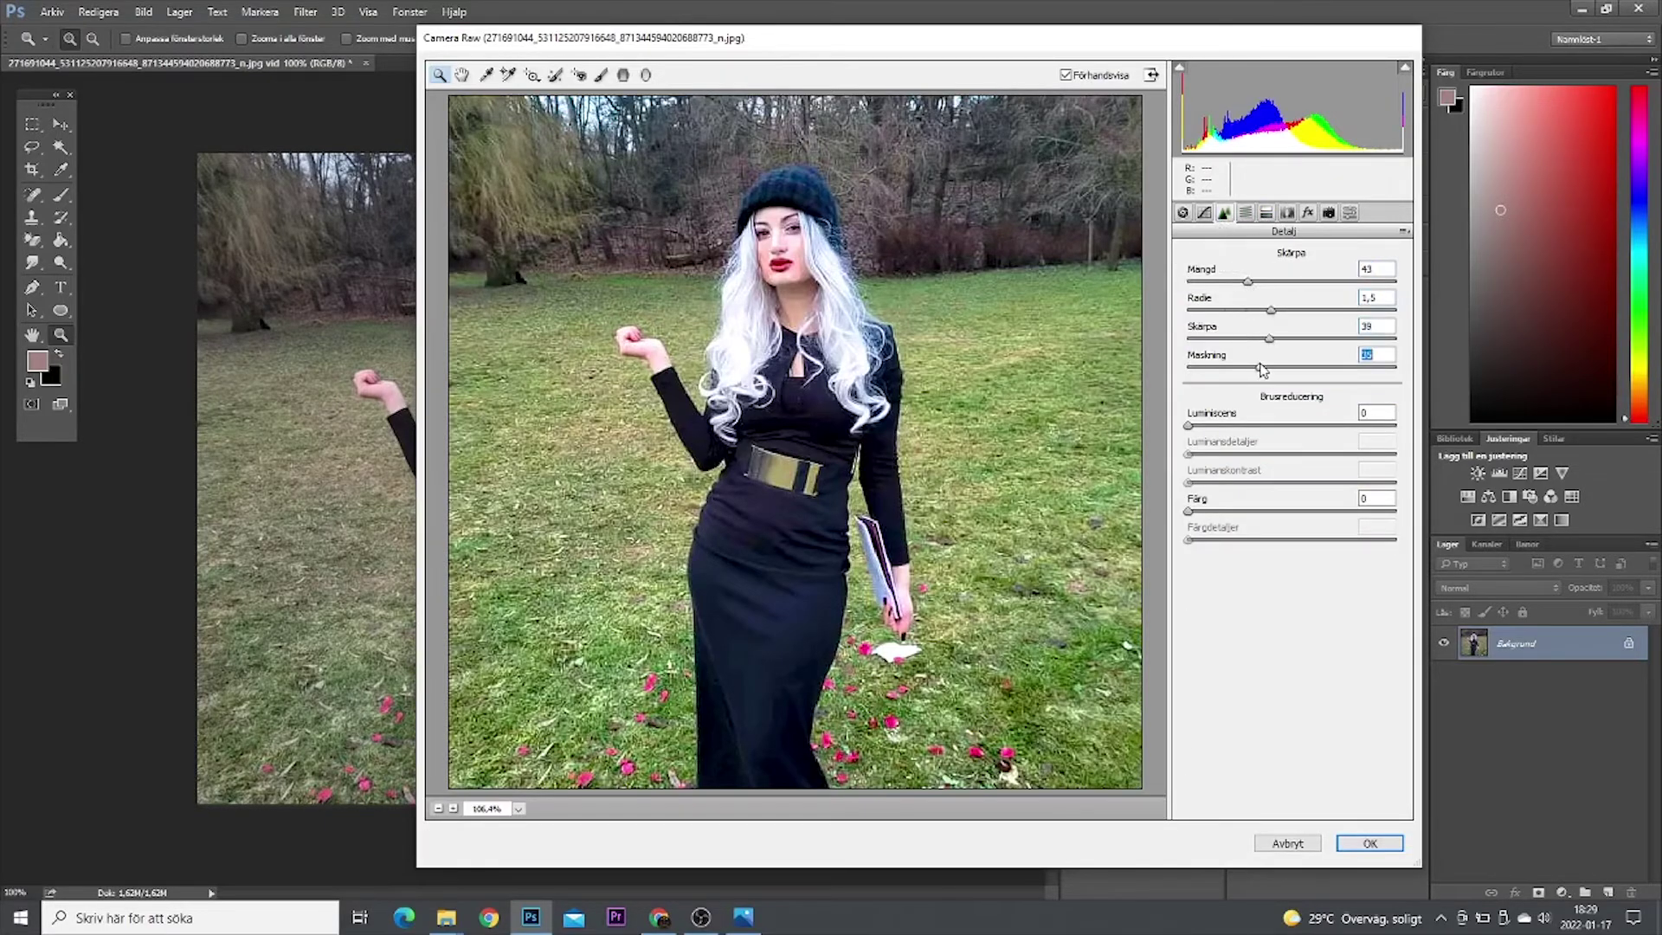
# - Set sharpening amount 0, masking 74, and noise reduction luminance 45, contrast 49, colour 17
pyautogui.moveTo(1247, 281)
pyautogui.mouseDown()
pyautogui.moveTo(1184, 284)
pyautogui.moveTo(1220, 310)
pyautogui.mouseUp()
pyautogui.moveTo(1269, 338)
pyautogui.mouseDown()
pyautogui.moveTo(1214, 338)
pyautogui.moveTo(1341, 367)
pyautogui.mouseUp()
pyautogui.moveTo(1188, 425); pyautogui.dragTo(1281, 425)
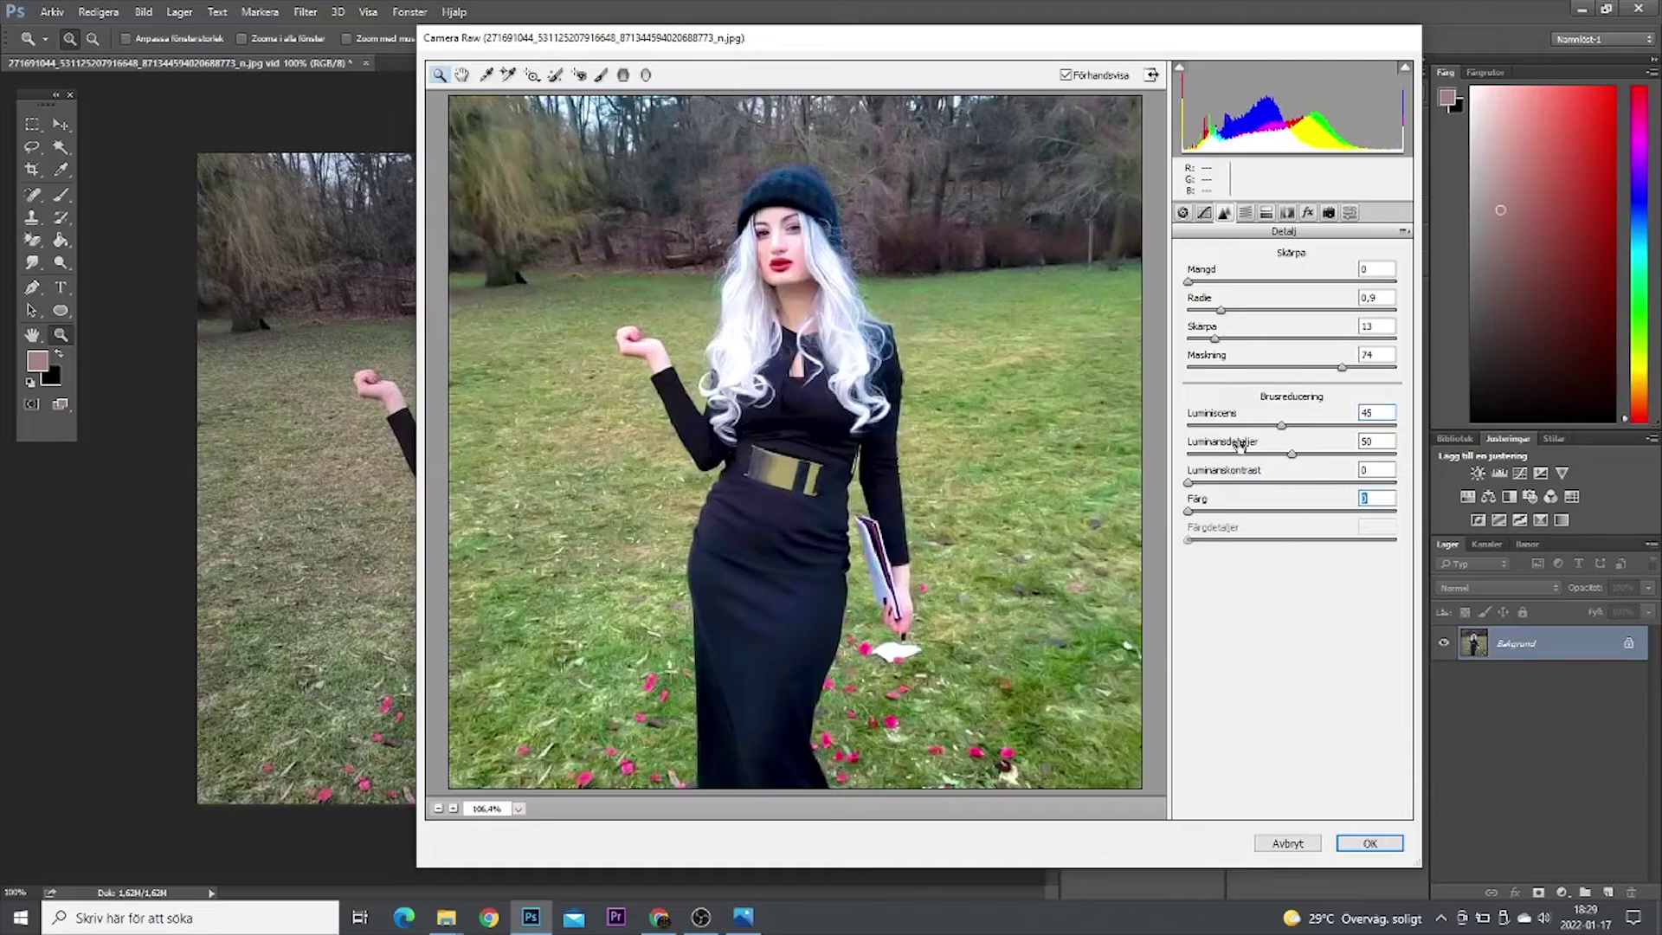
pyautogui.moveTo(1188, 482); pyautogui.dragTo(1289, 482)
pyautogui.moveTo(1188, 511); pyautogui.dragTo(1223, 511)
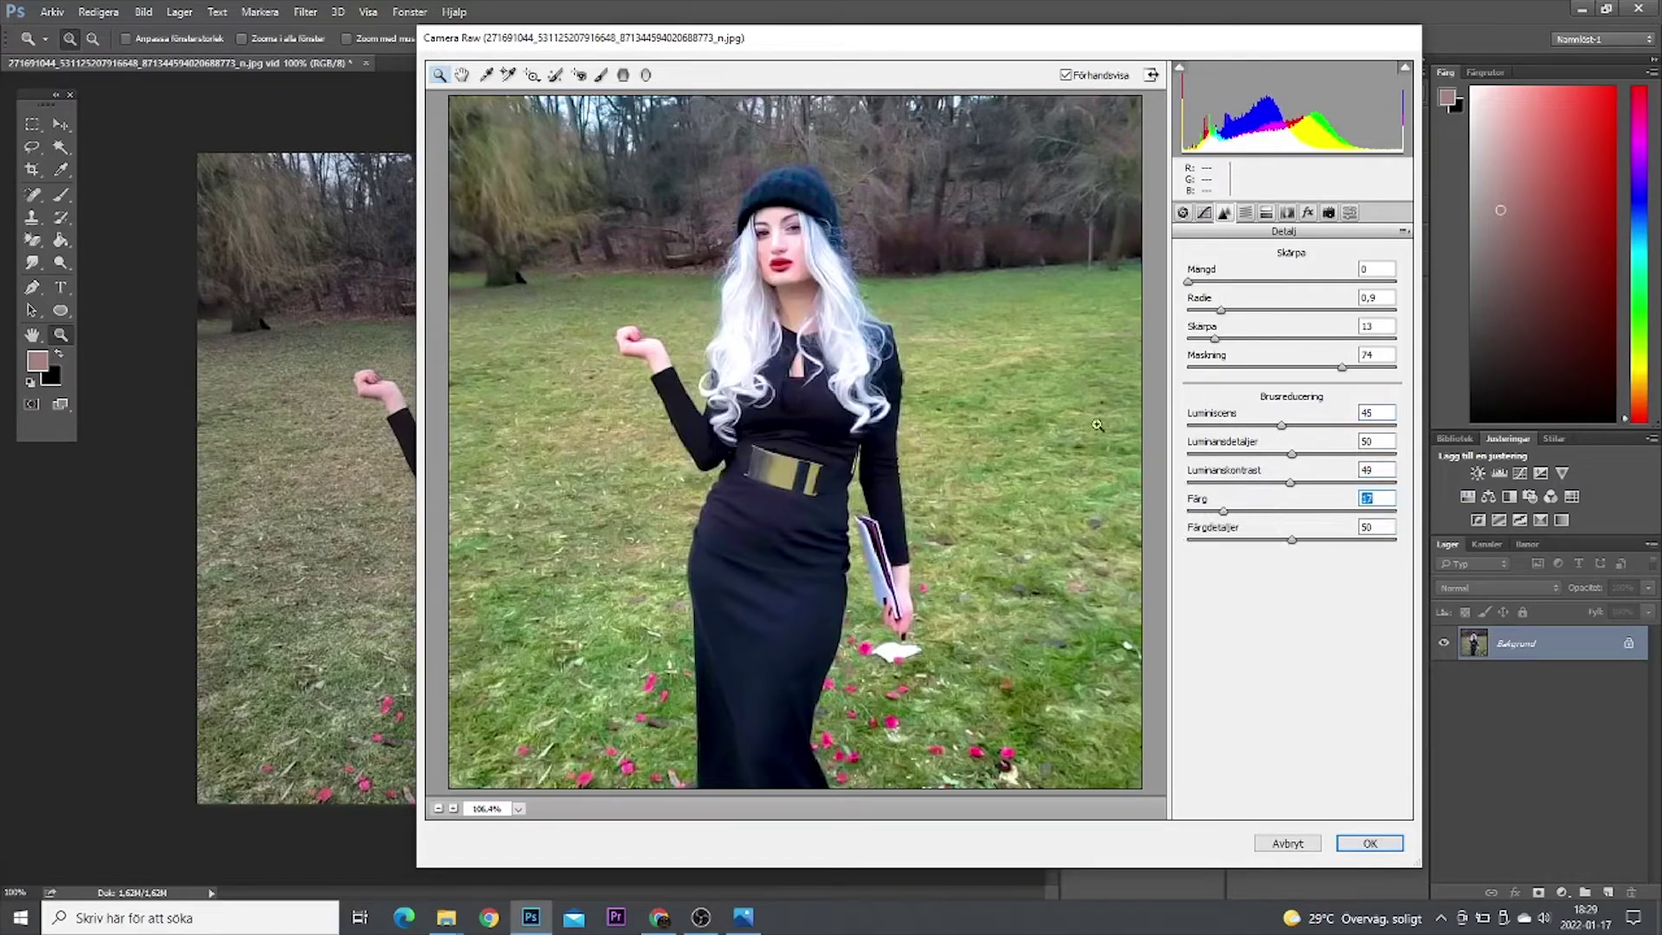
pyautogui.click(791, 251)
pyautogui.click(805, 363)
pyautogui.click(832, 570)
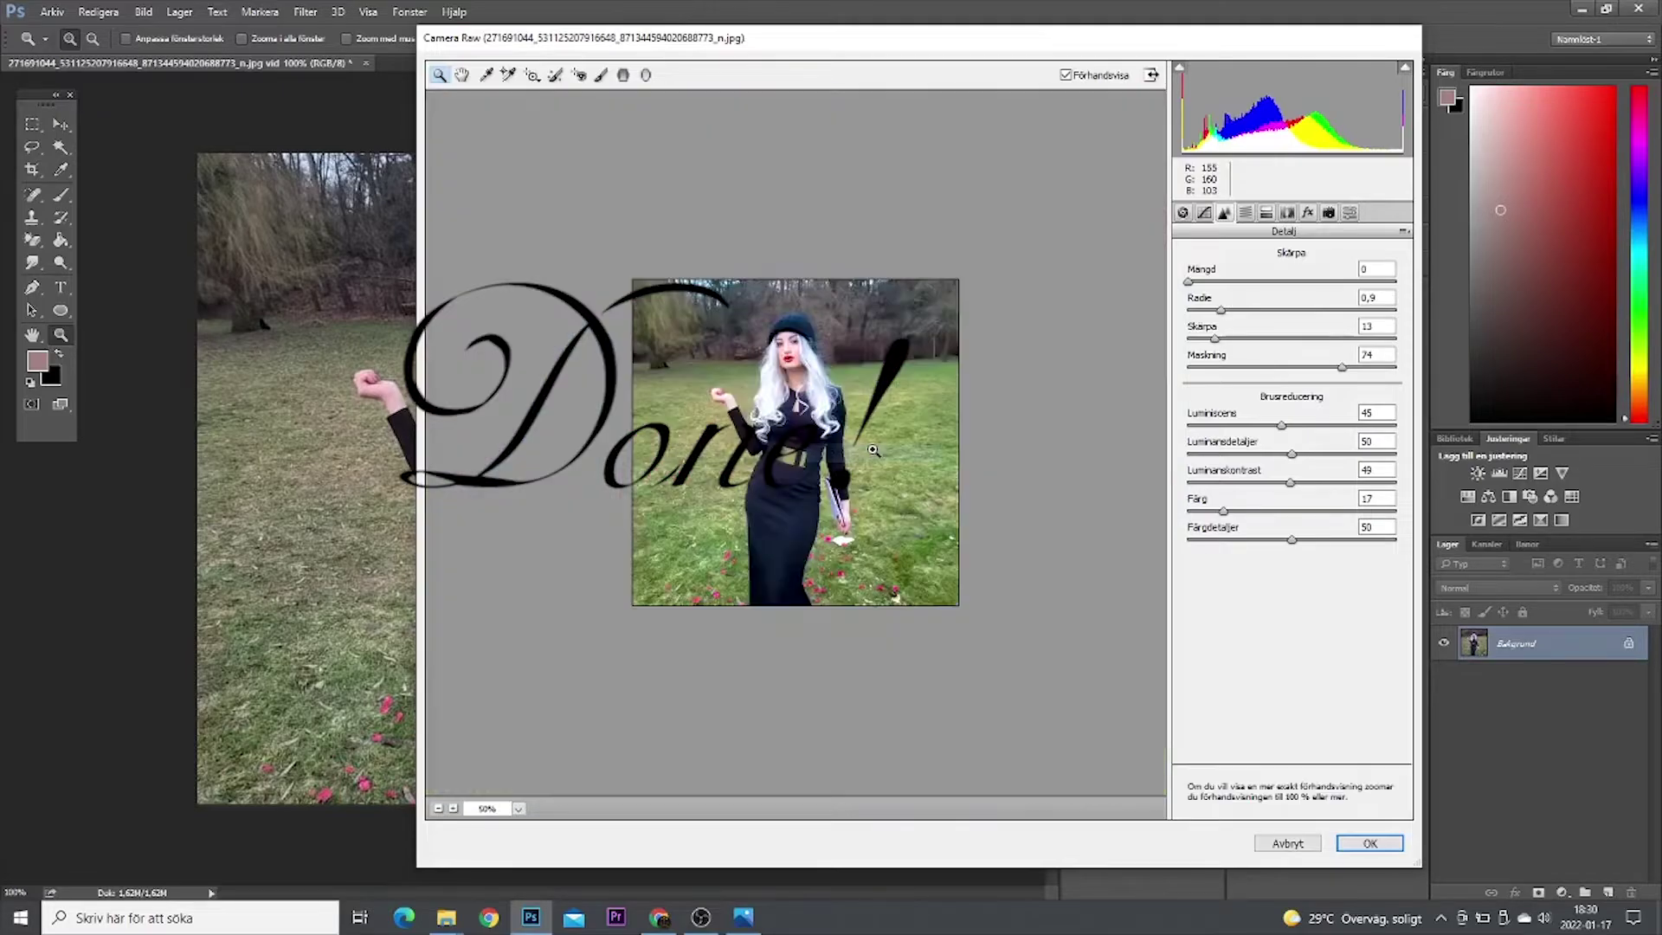
# - Apply the Camera Raw edits, inspect them at 400% and 200%, and compare against the original photo
pyautogui.click(1385, 842)
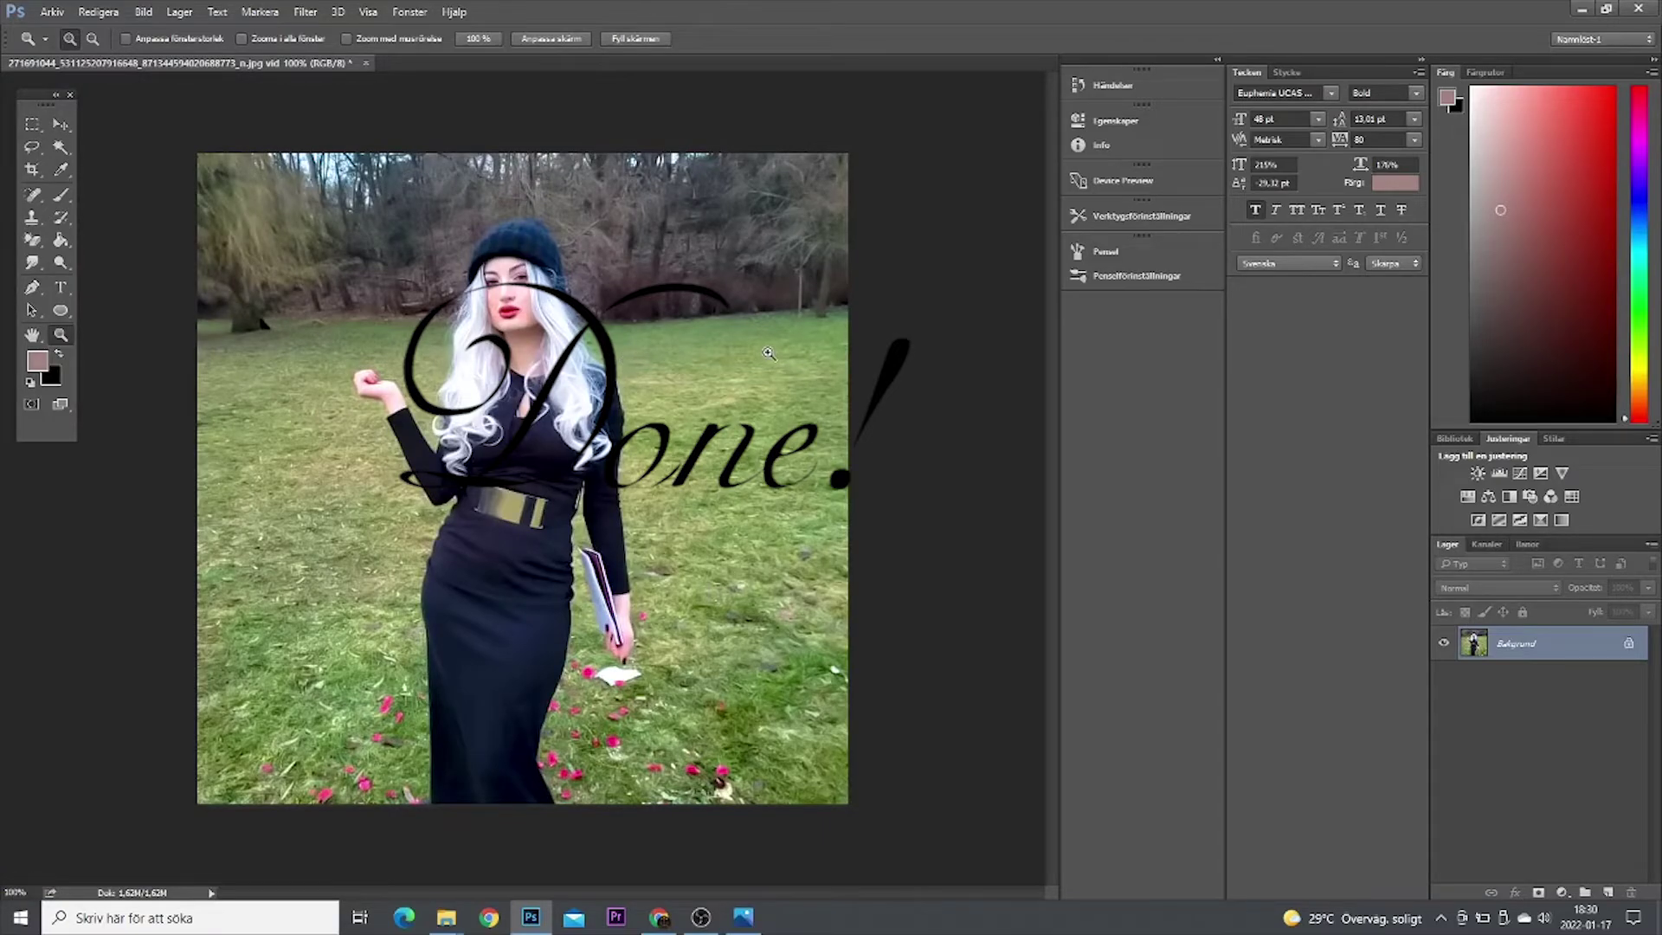
pyautogui.click(549, 321)
pyautogui.rightClick(529, 530)
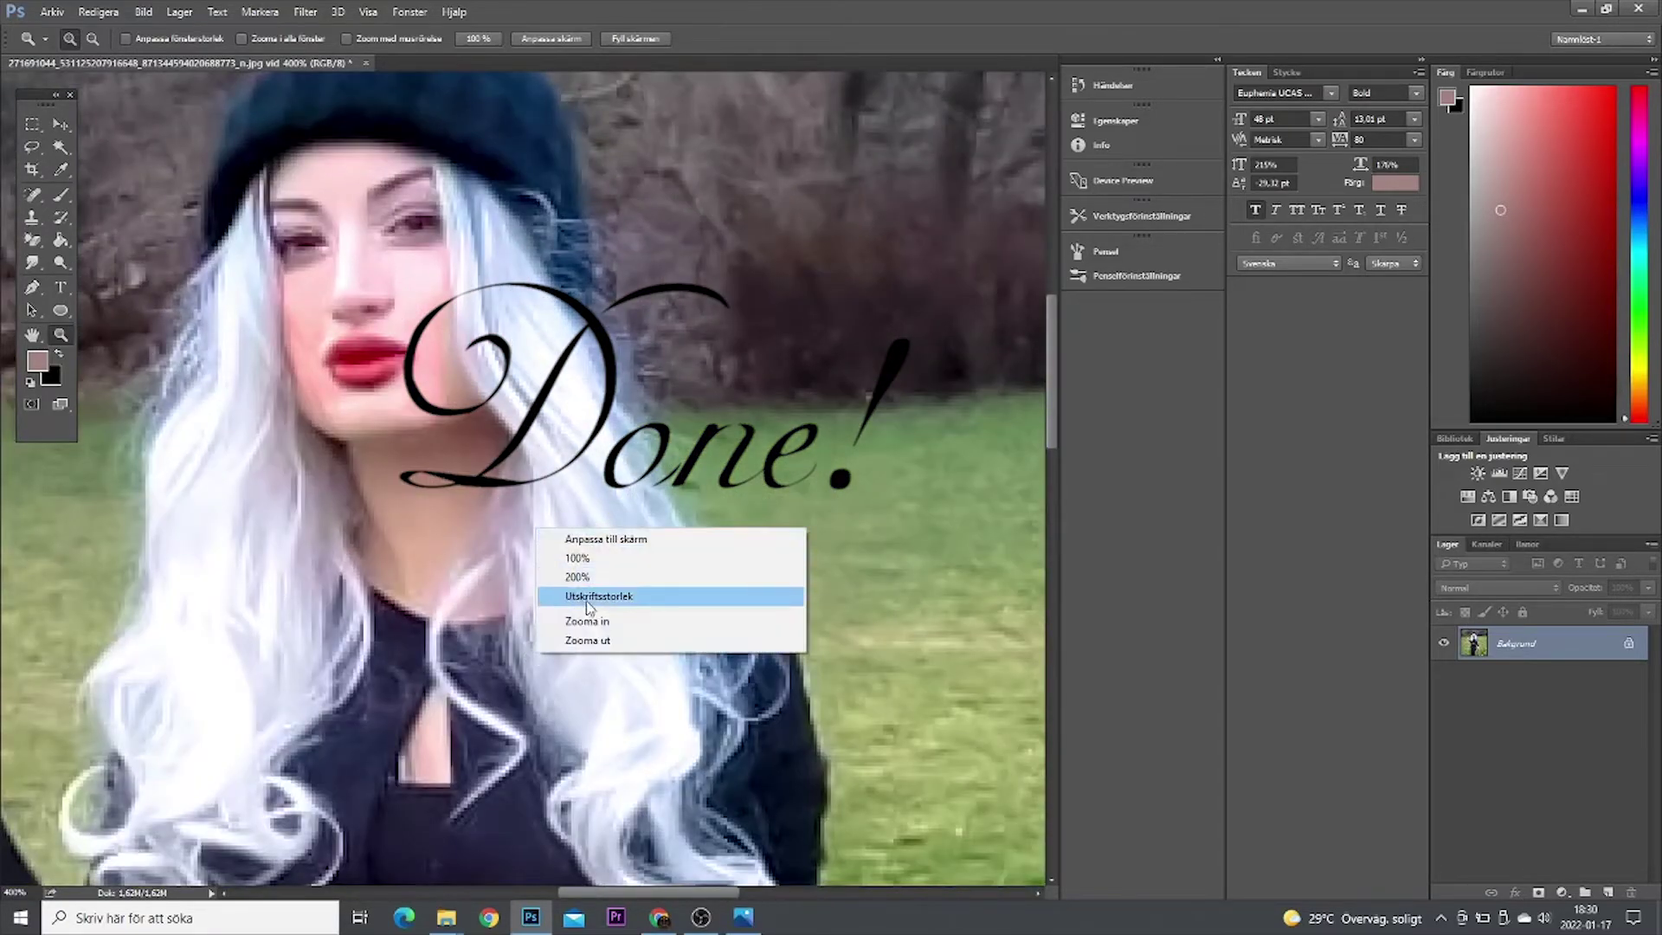
pyautogui.click(588, 641)
pyautogui.rightClick(612, 639)
pyautogui.click(658, 742)
pyautogui.click(737, 925)
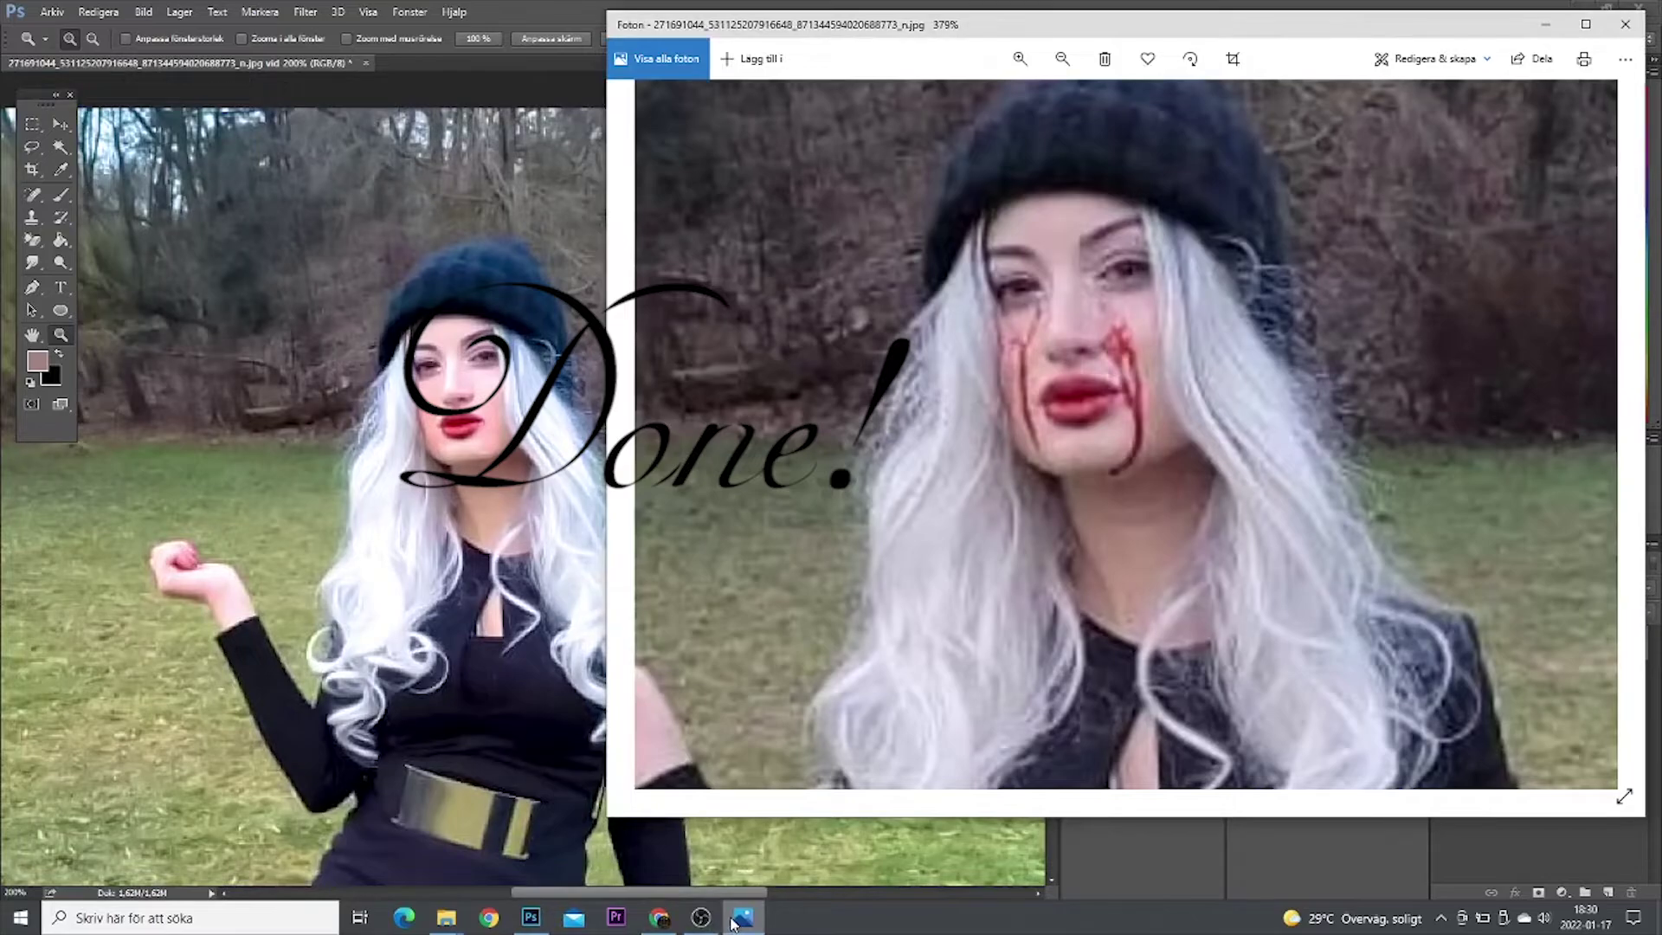
pyautogui.click(737, 923)
pyautogui.rightClick(583, 539)
pyautogui.click(698, 651)
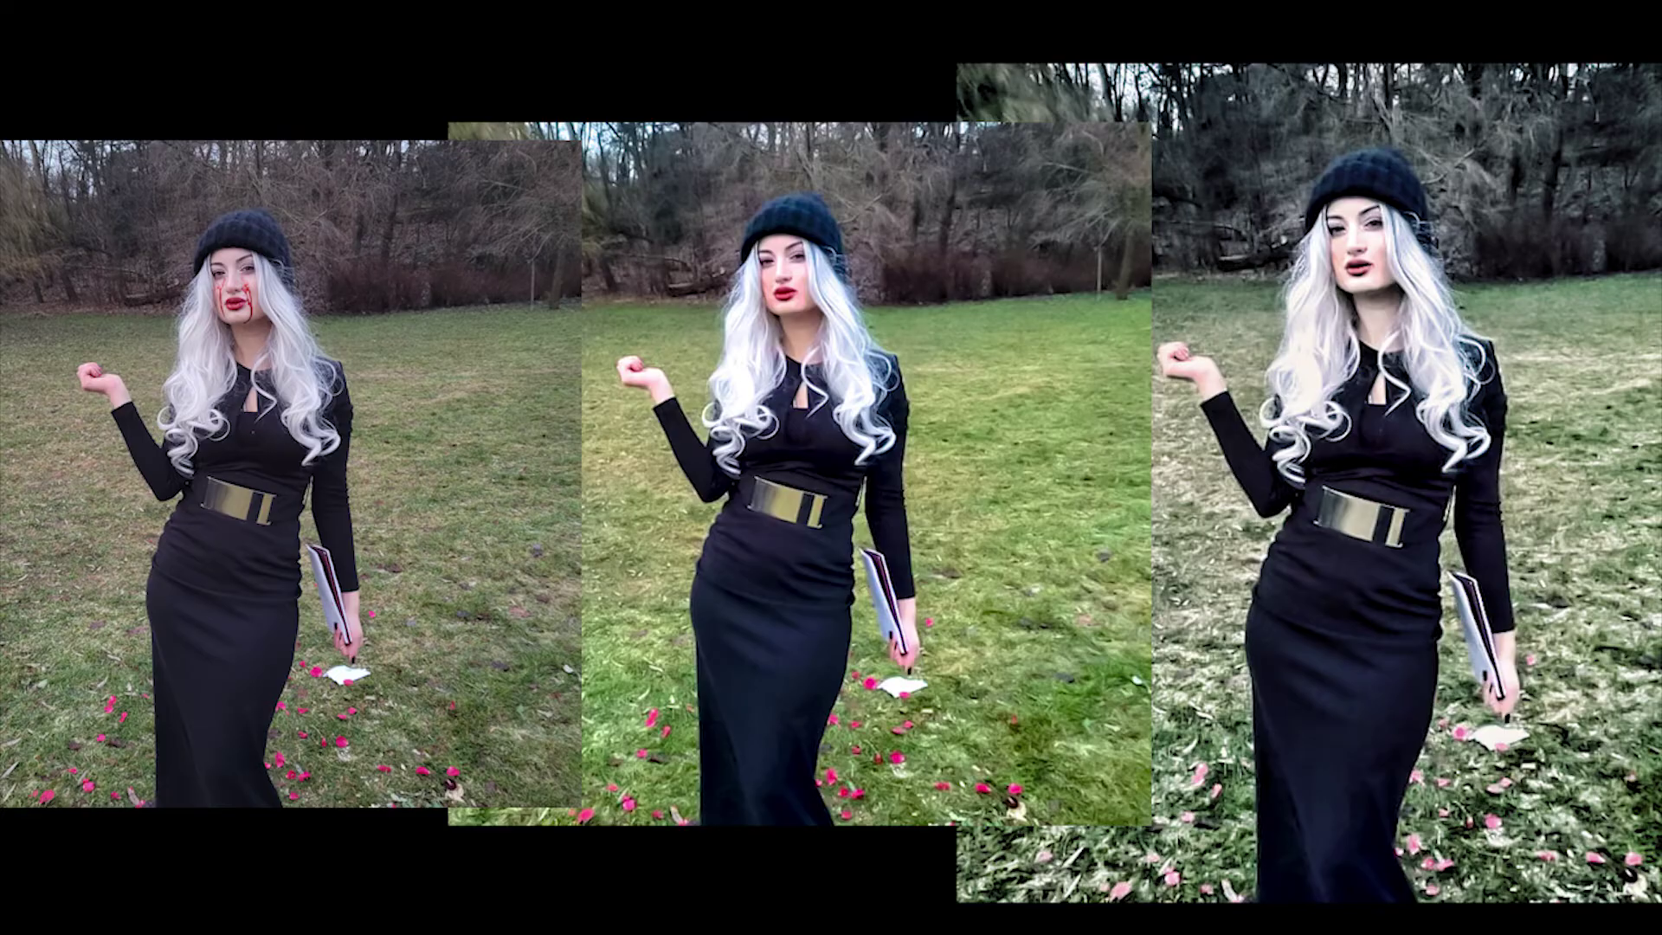